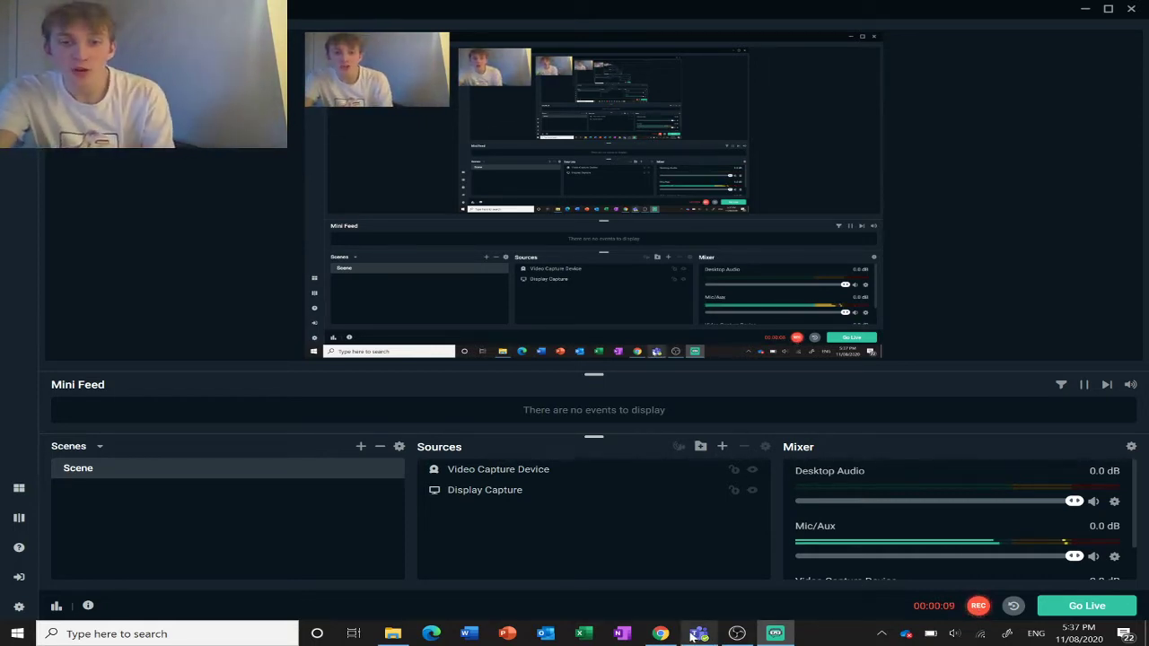
Bring the Chrome window showing SideQuest's download page to the front.
click(661, 634)
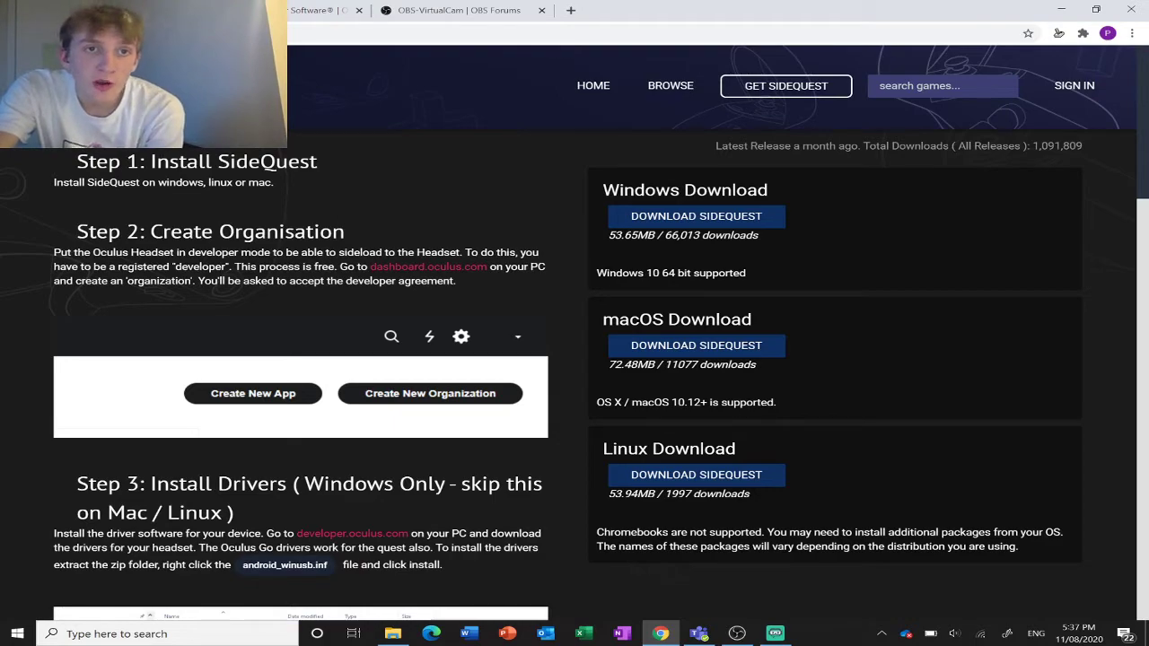
Skim the SideQuest page, then move through the OBS Studio tab to the OBS-VirtualCam 2.0.4 forum page.
scroll(305, 206, down, 3)
scroll(323, 252, up, 3)
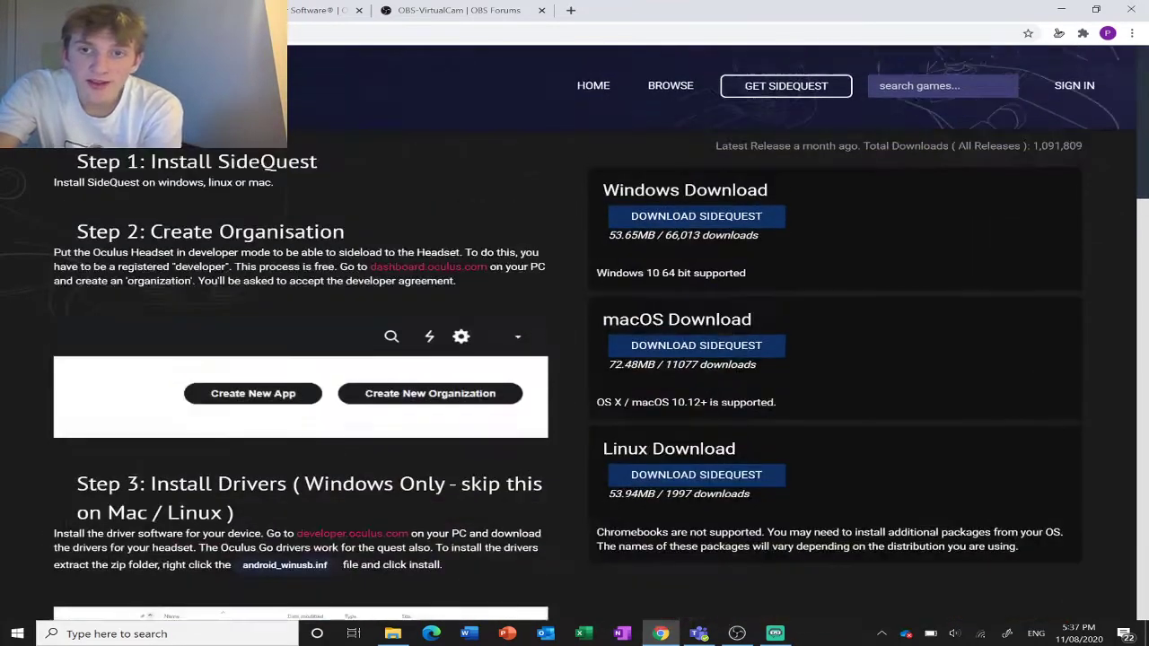
scroll(340, 290, down, 2)
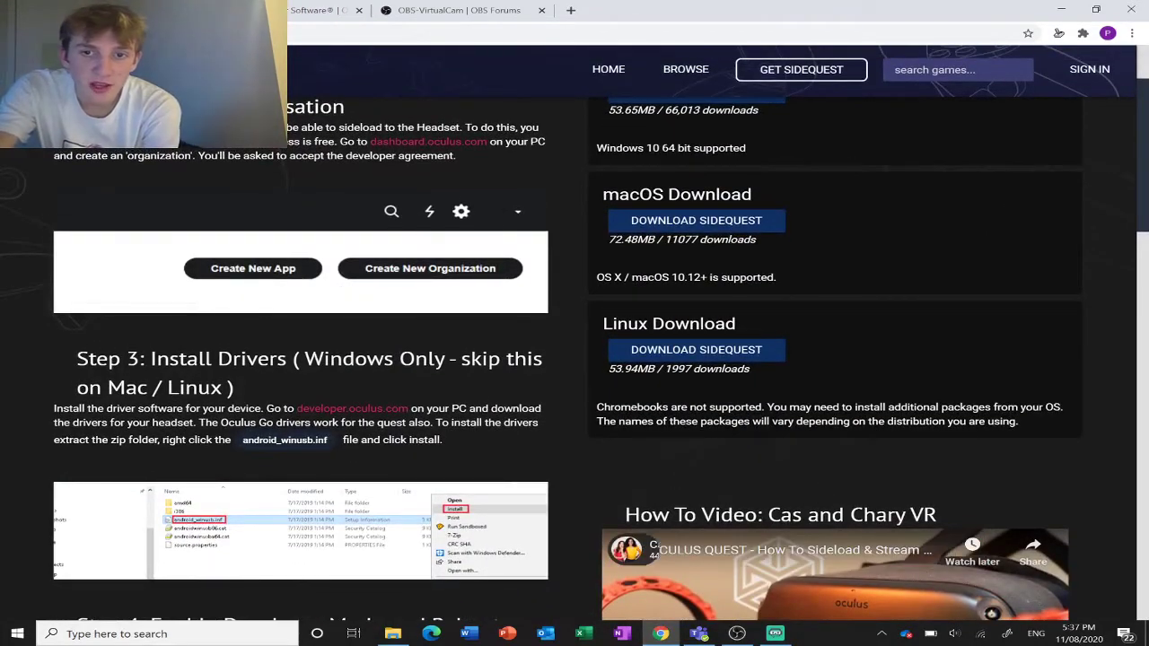
scroll(787, 169, up, 2)
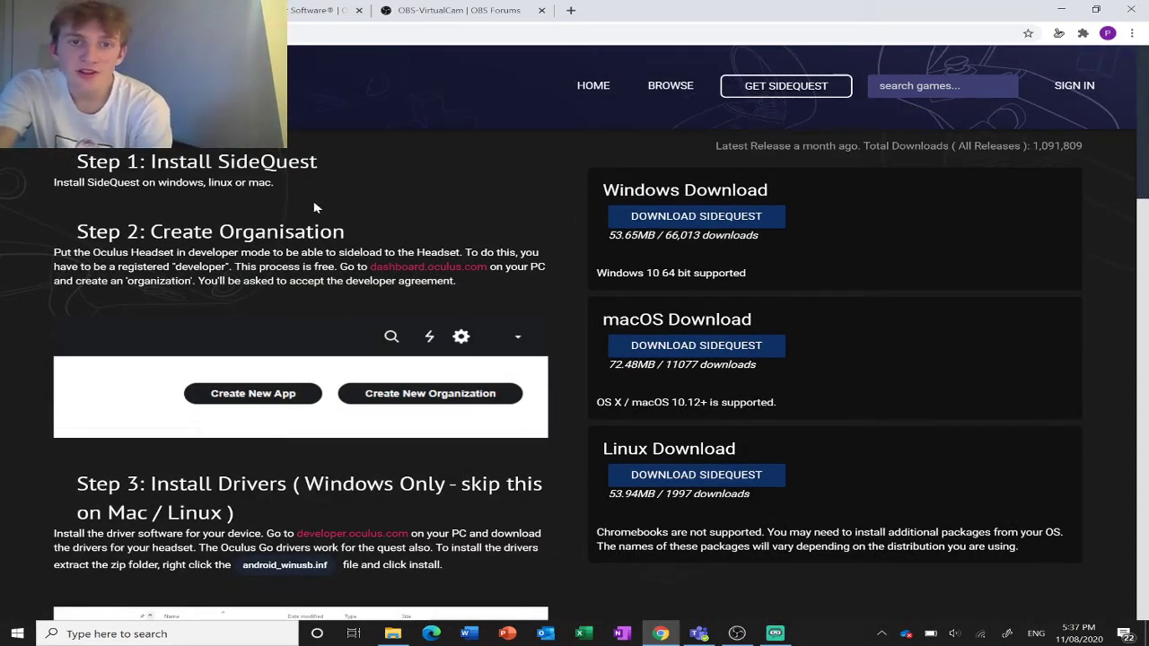
click(328, 10)
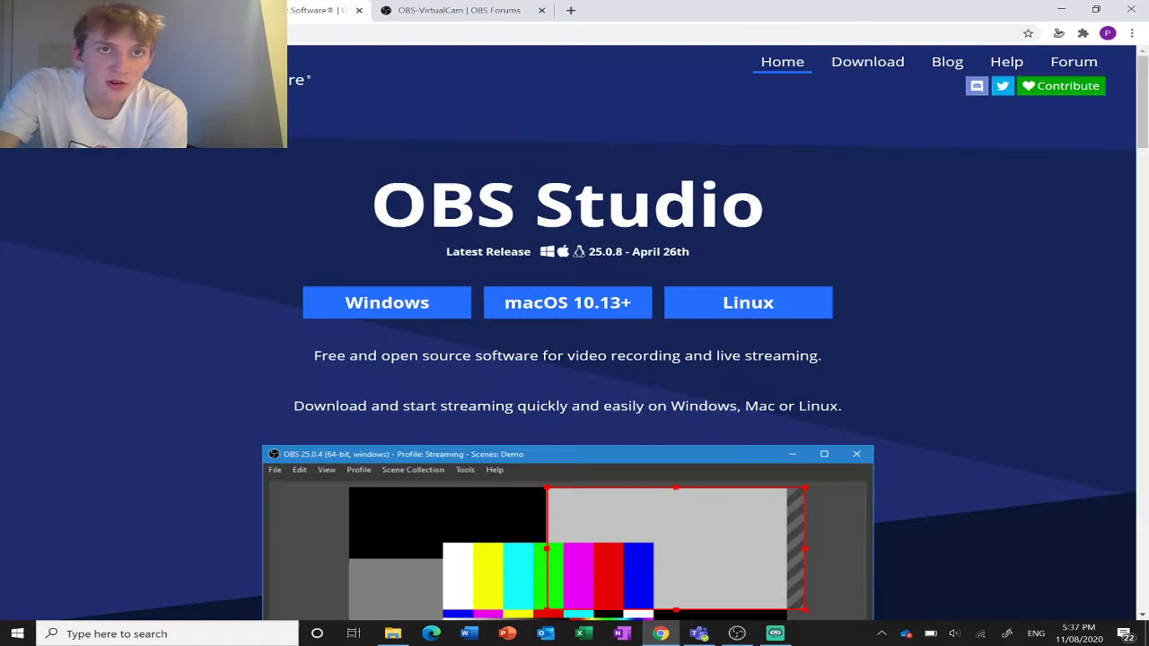
click(399, 12)
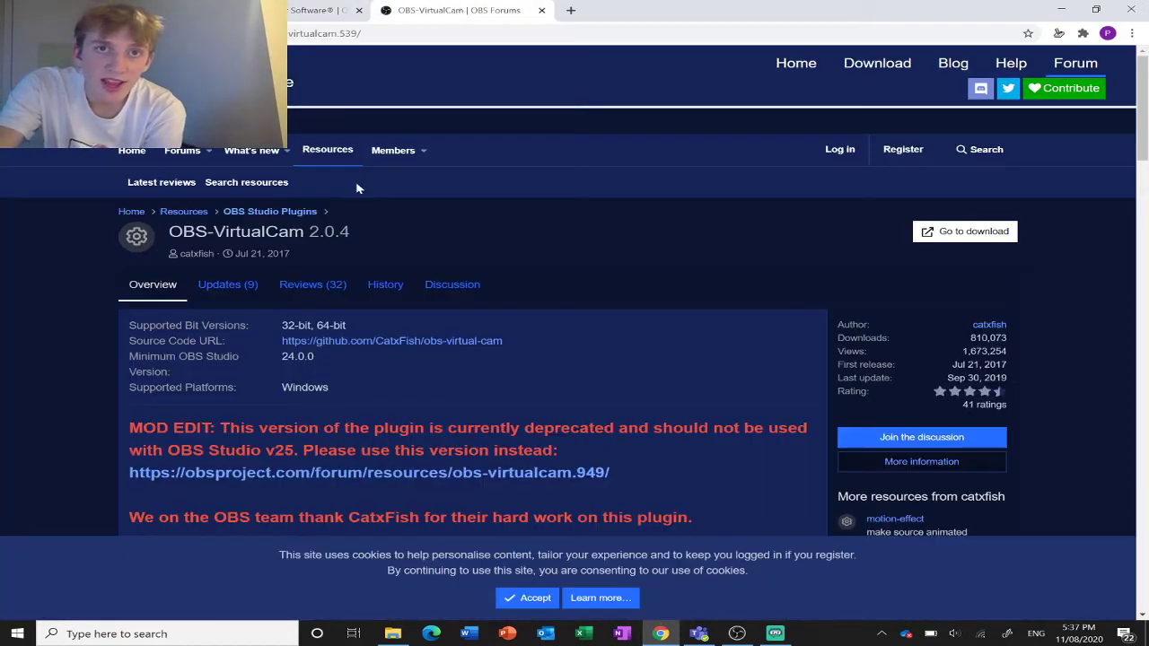
drag(183, 231, 305, 231)
click(305, 232)
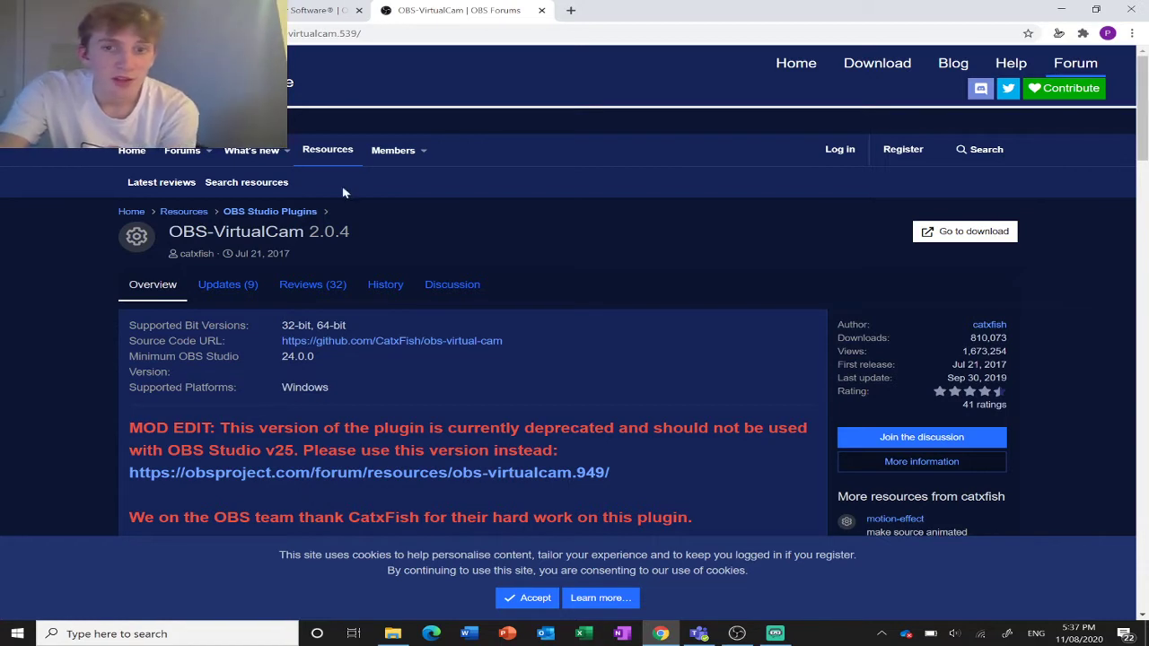
Search 'side' in Windows search and launch the SideQuest app.
click(116, 634)
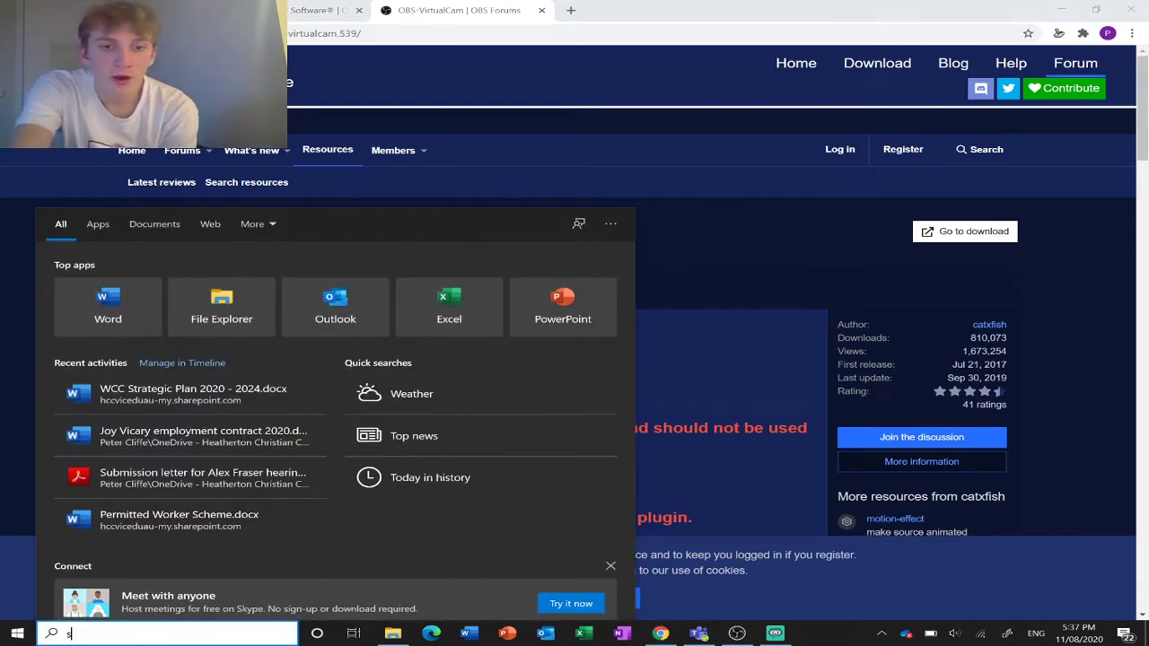
text(side)
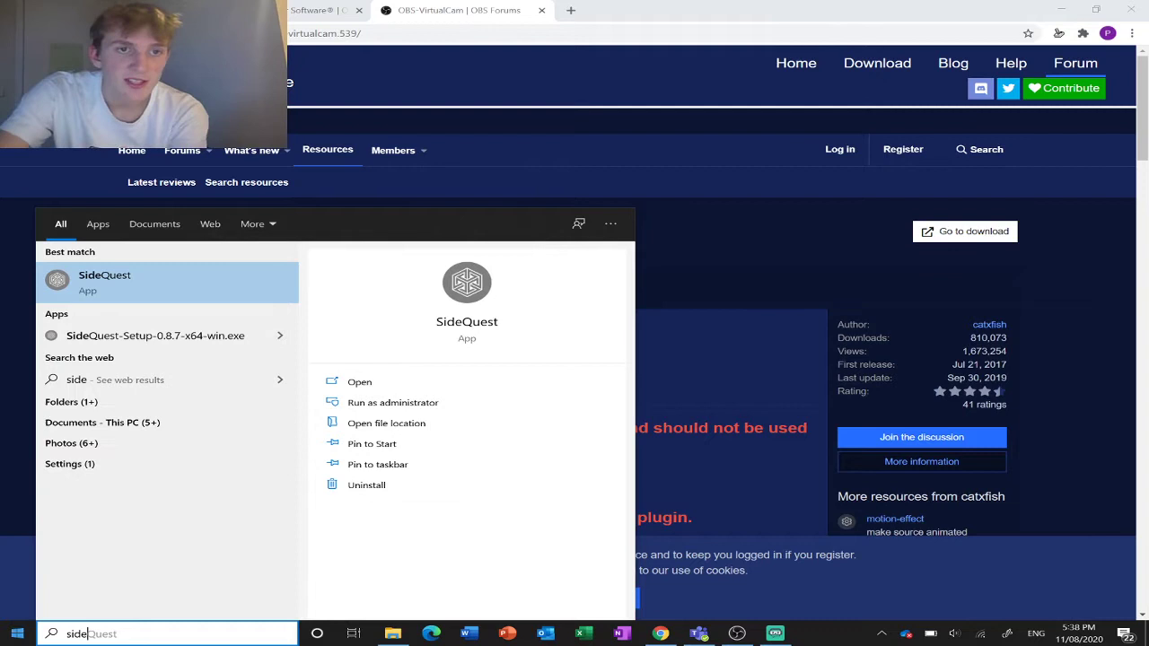
click(144, 282)
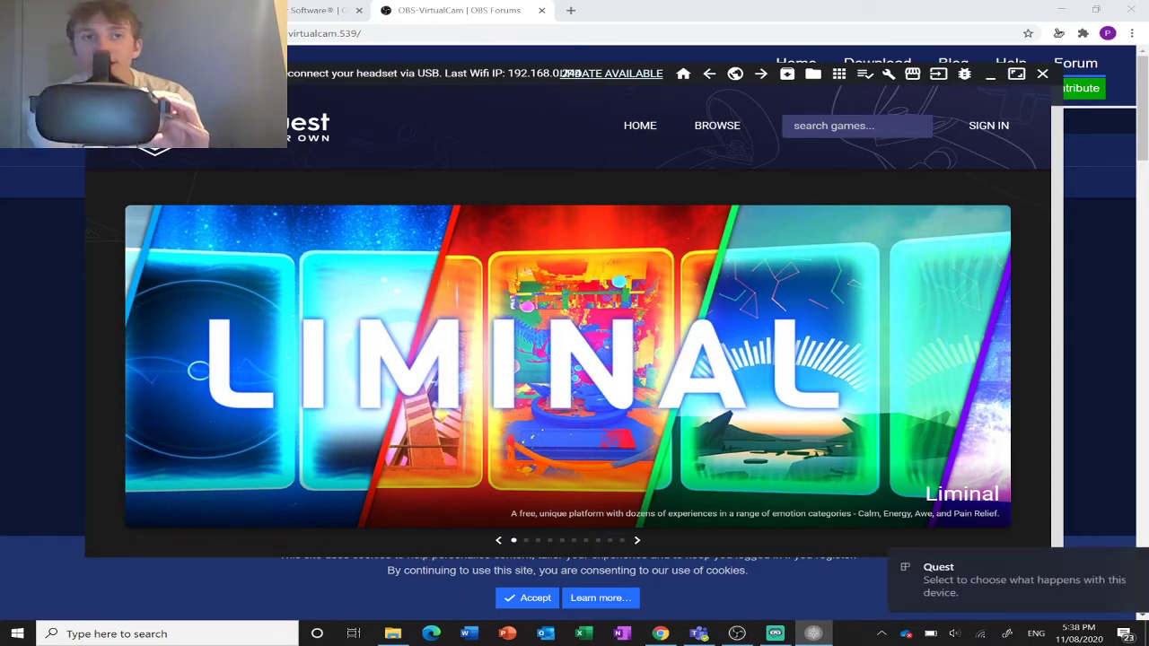
Connect SideQuest to the Quest headset over Wi-Fi through the Wireless dialog.
drag(357, 76, 440, 108)
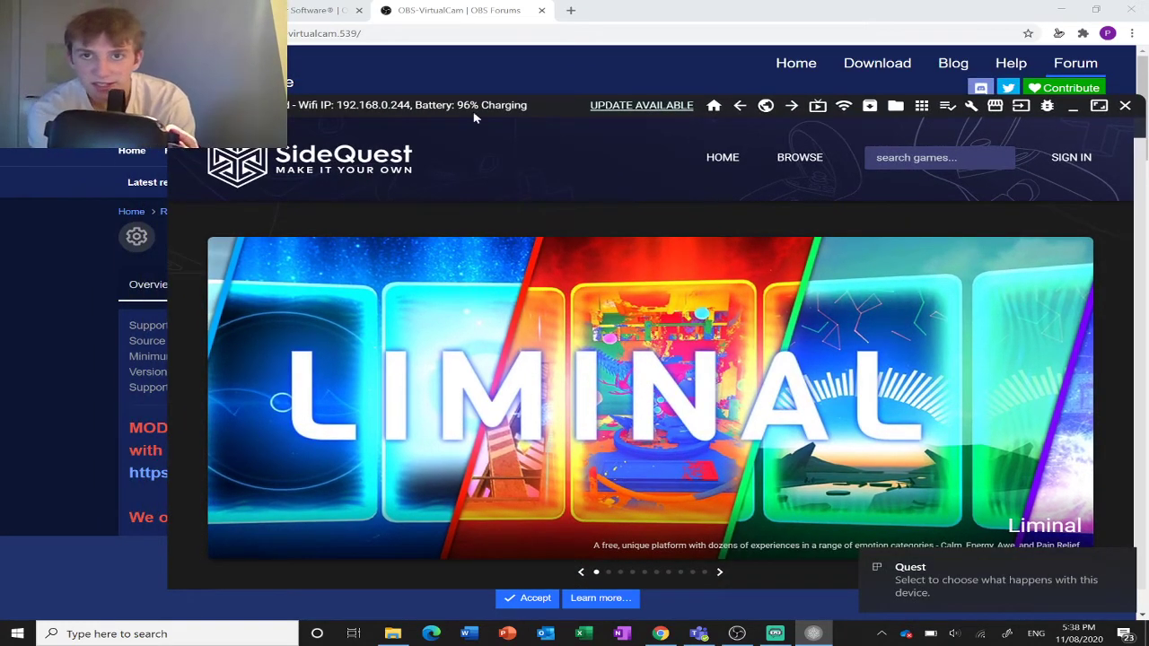
click(844, 109)
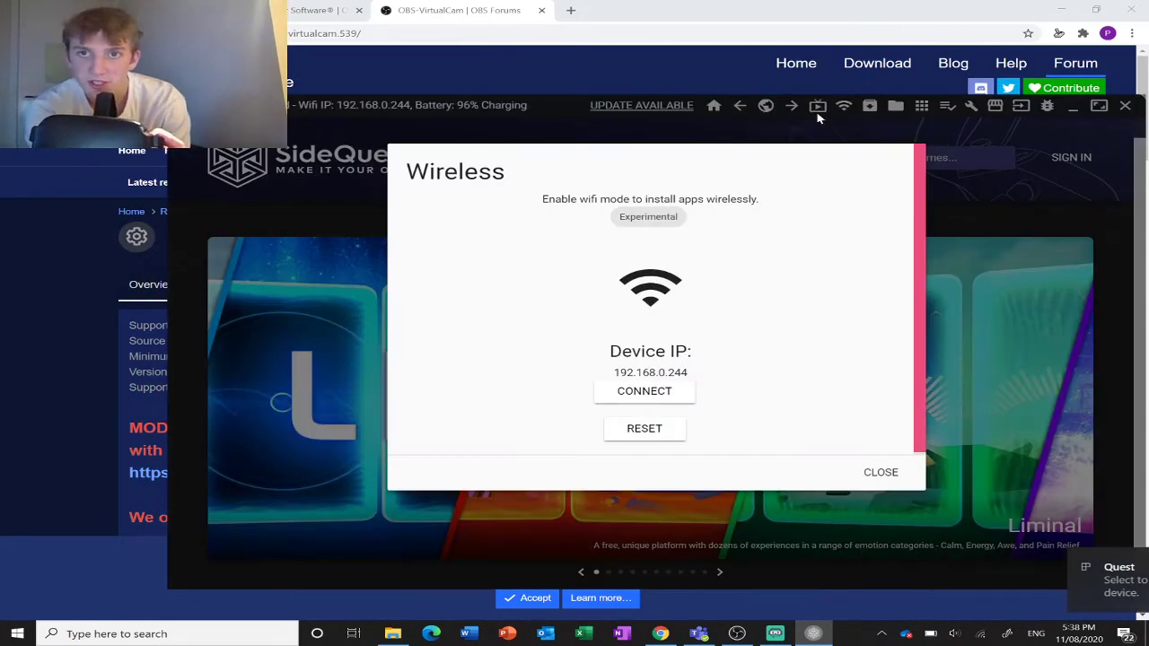
click(643, 396)
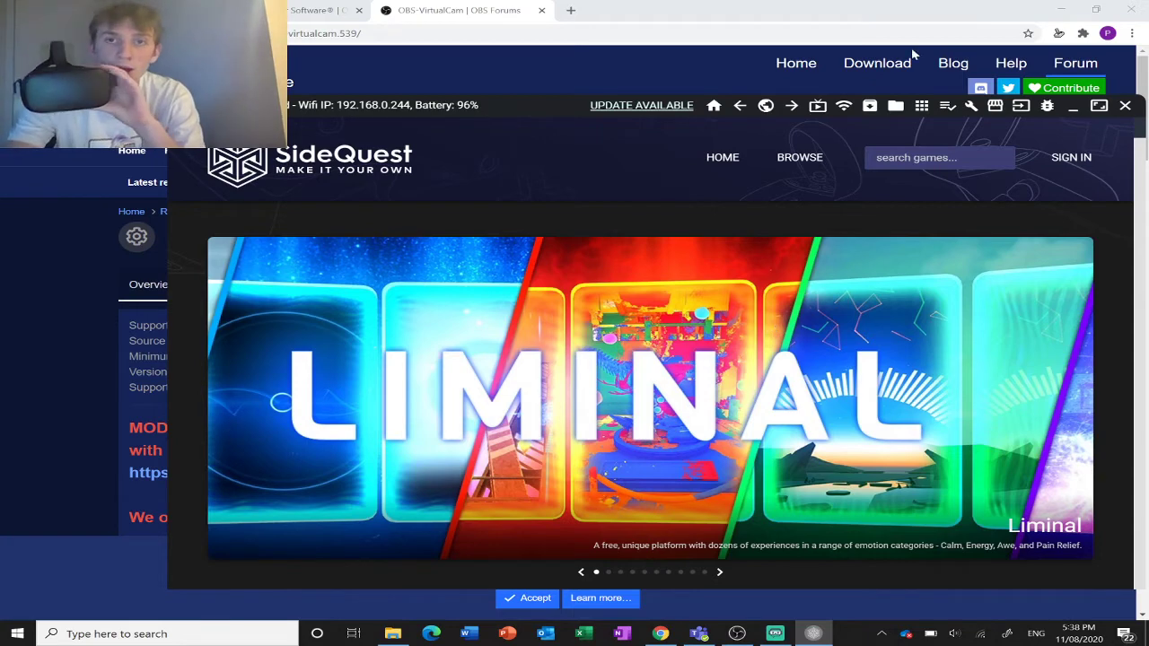
Start the SideQuest headset stream, running it twice, so the VRChat view opens in its own window.
click(818, 112)
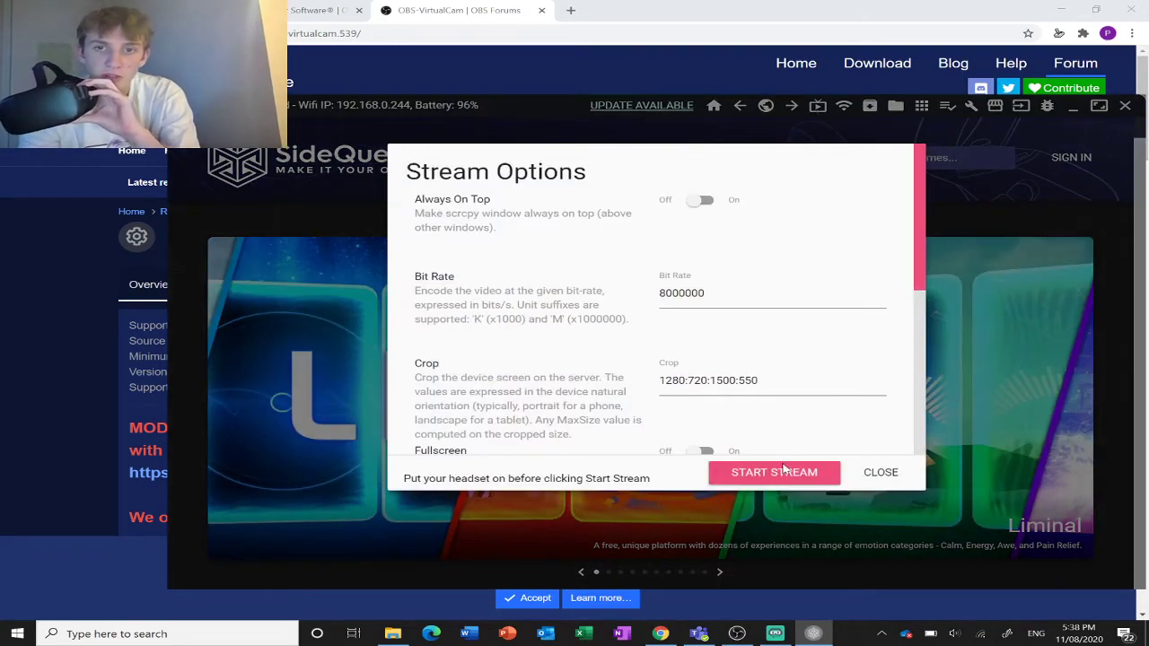
scroll(739, 389, down, 8)
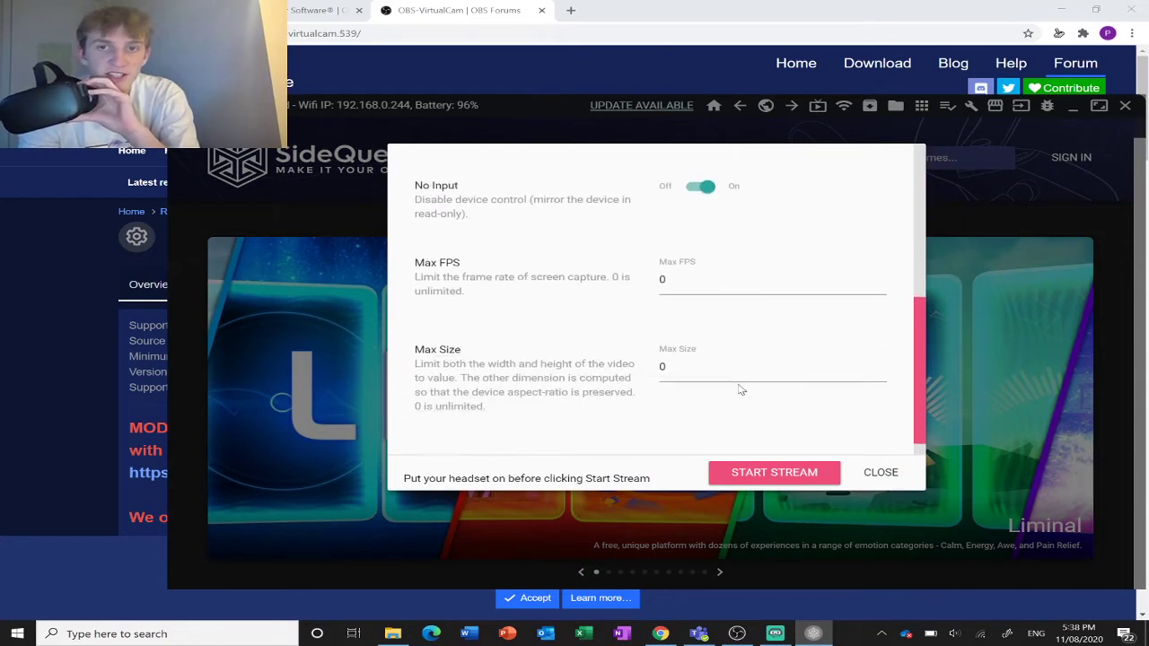
scroll(738, 389, up, 8)
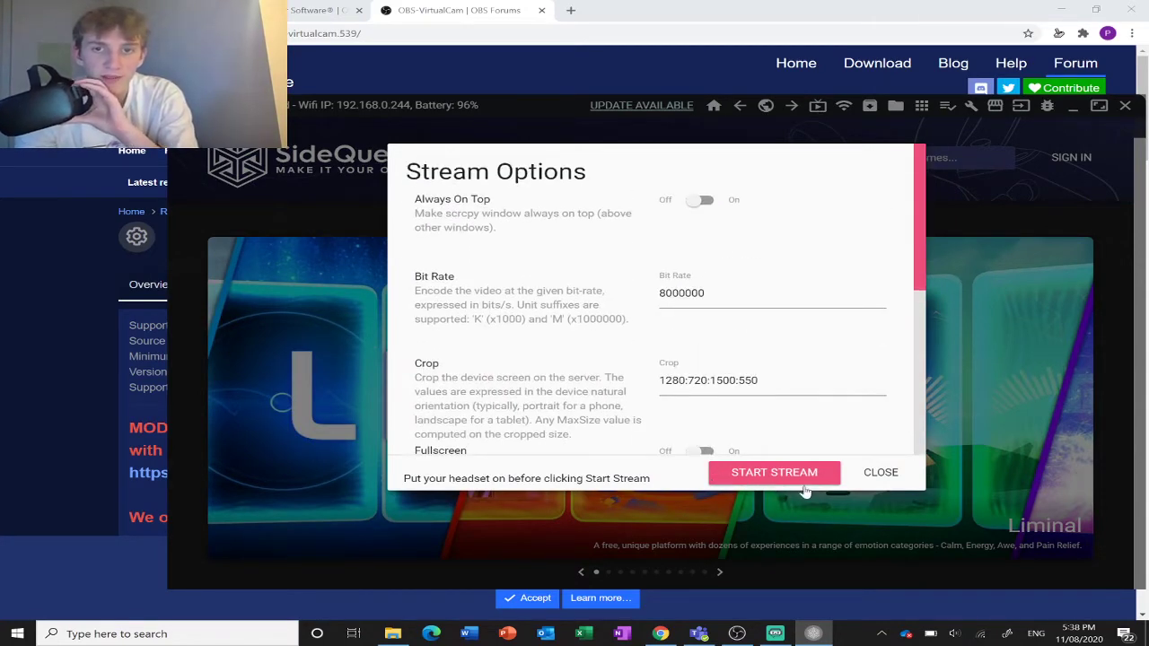
click(773, 473)
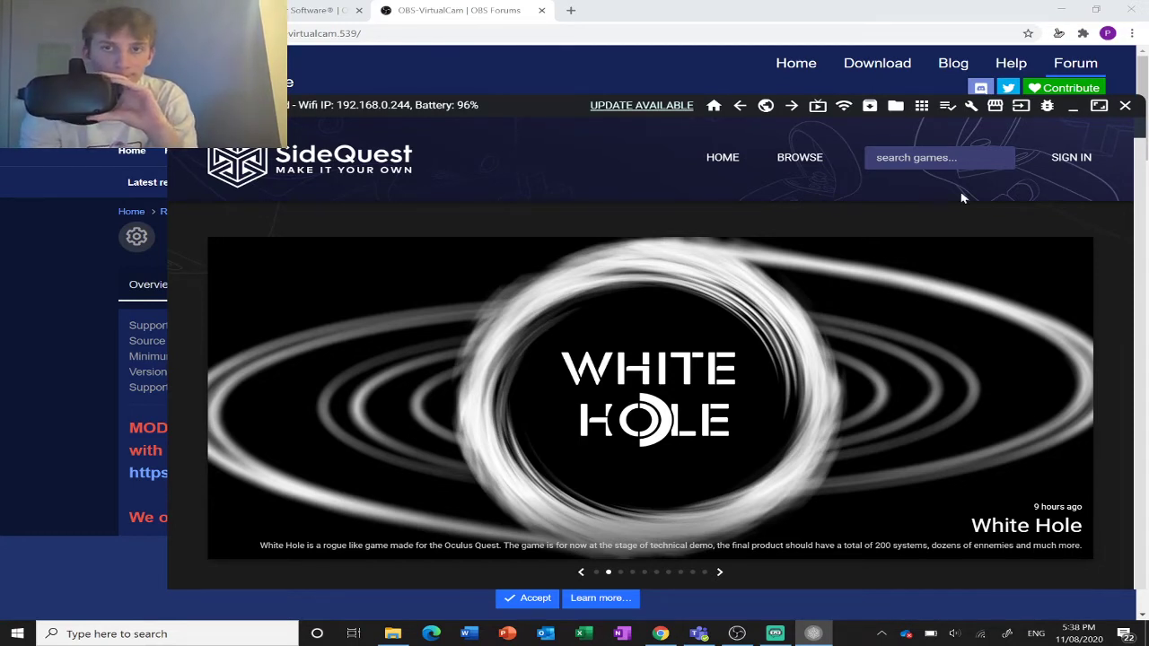
click(817, 107)
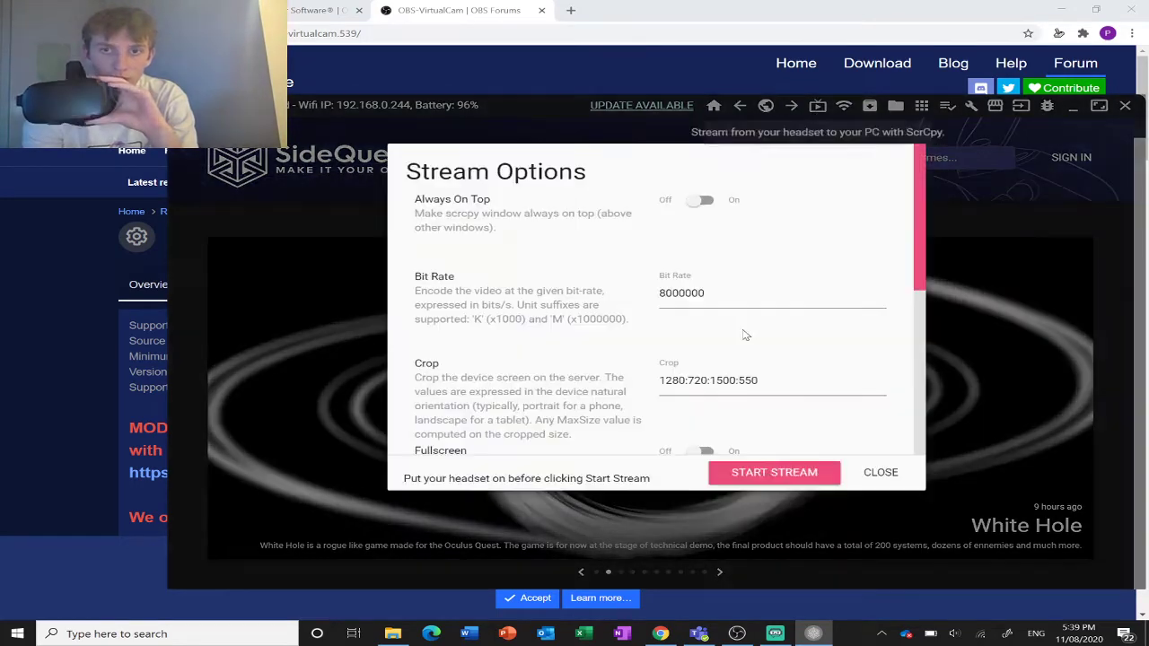
click(775, 473)
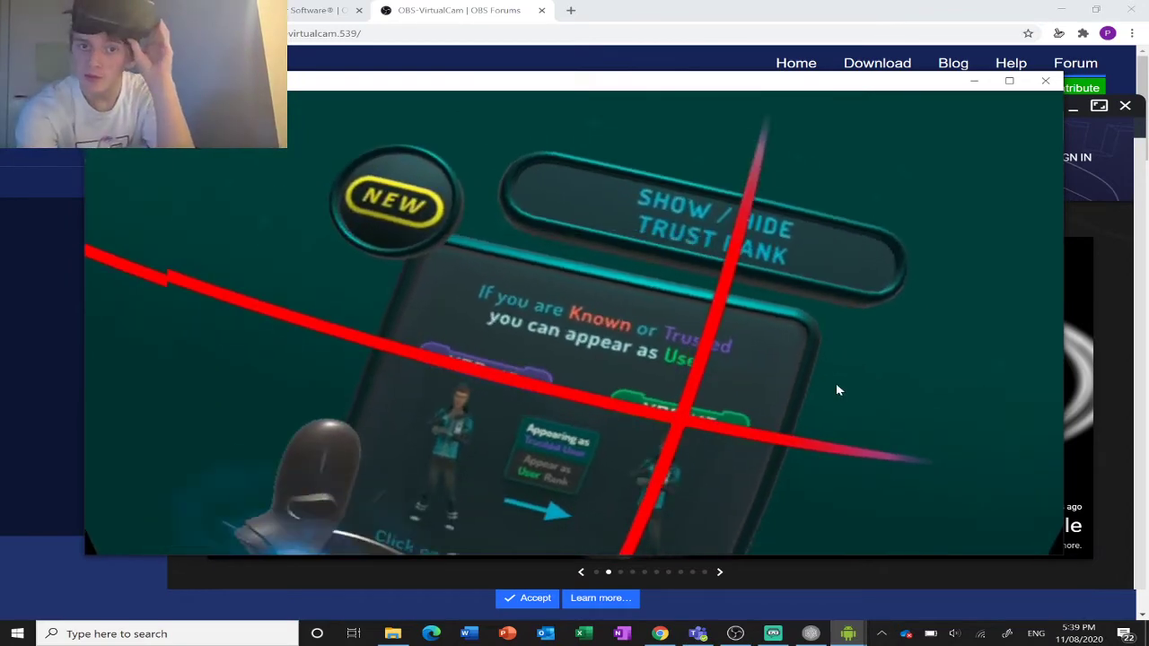
Switch to OBS Studio and remove the existing Window Capture source.
click(752, 636)
click(259, 551)
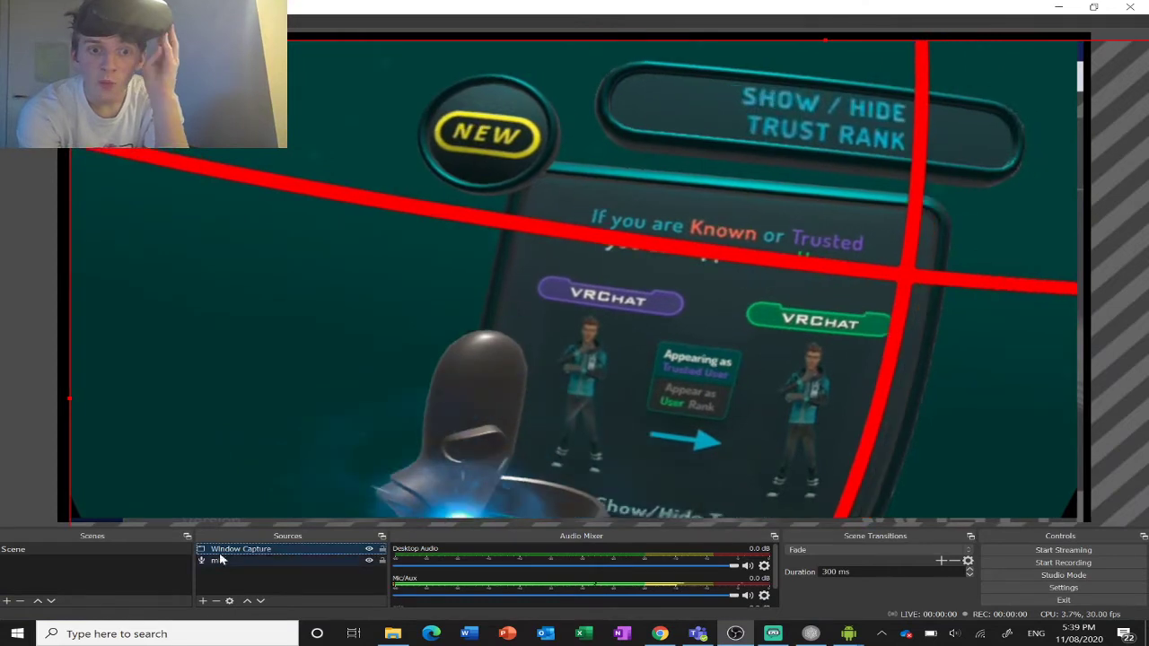
click(203, 601)
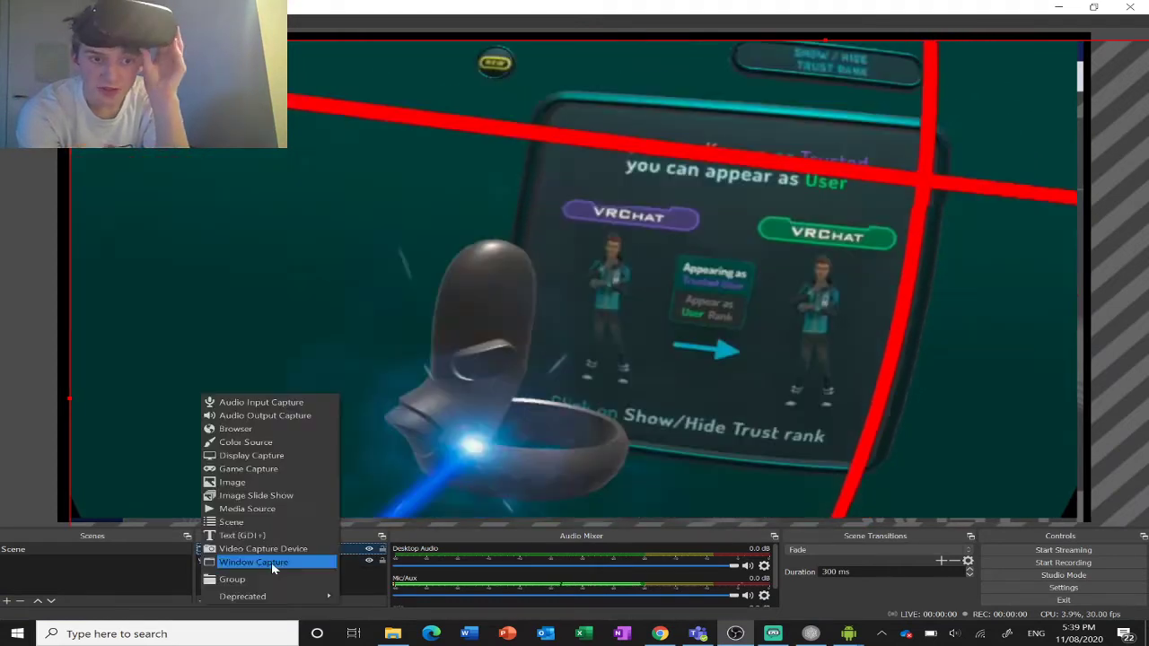
key(Escape)
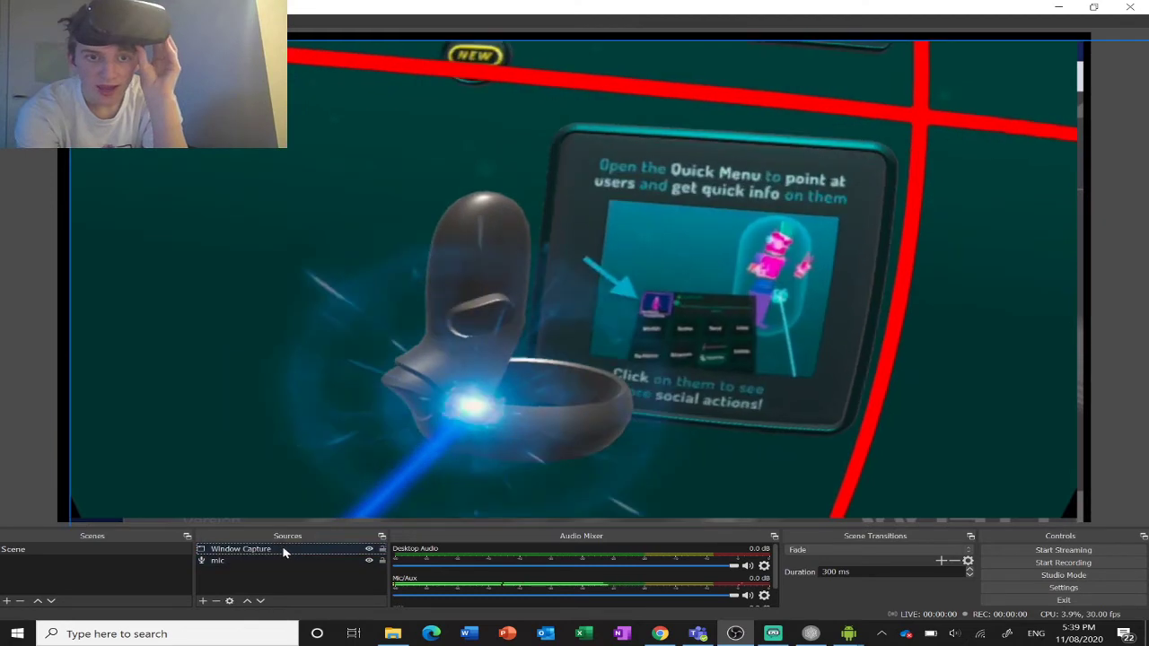
right_click(284, 552)
click(314, 404)
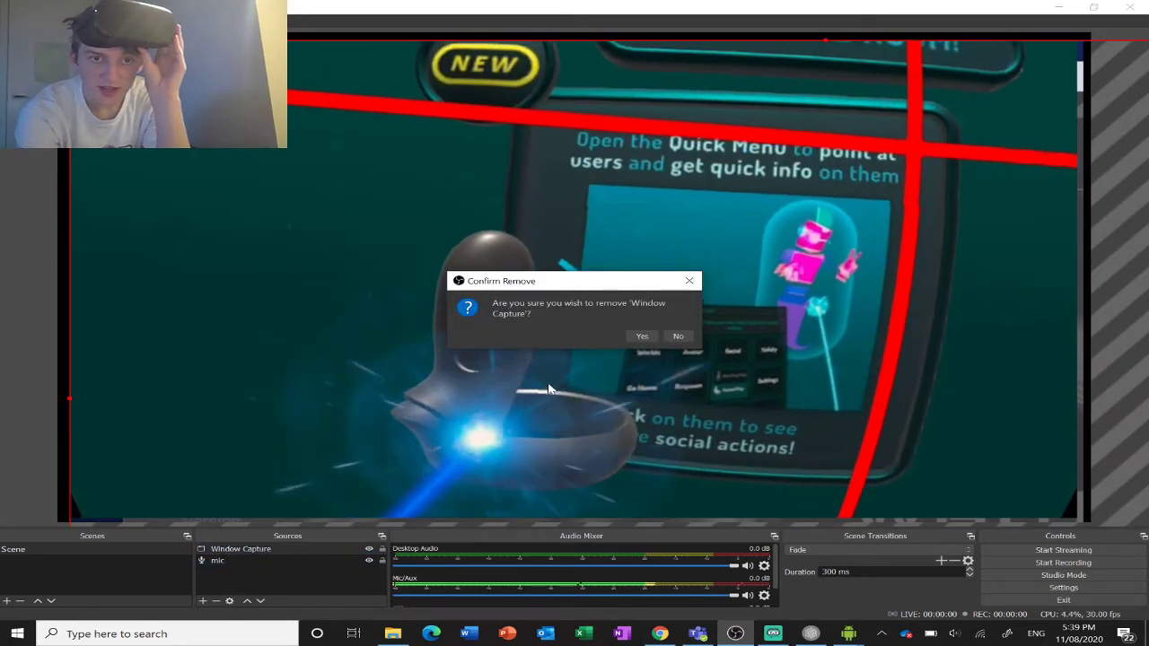
key(Return)
Add a new Window Capture source with its default name.
click(203, 601)
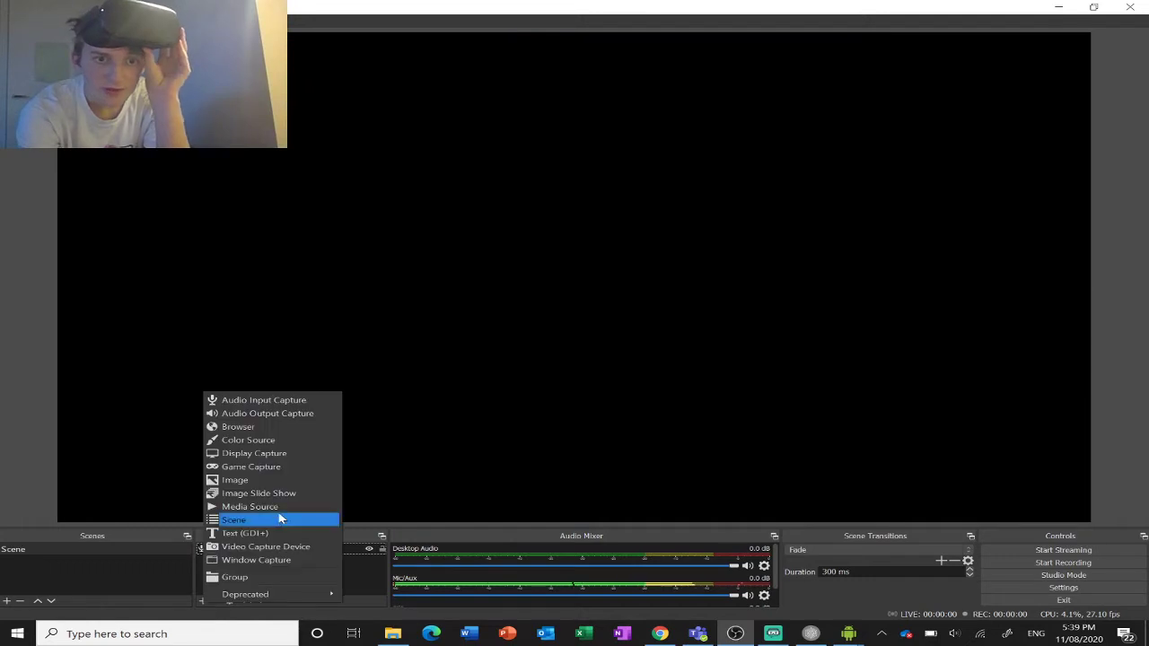
click(256, 559)
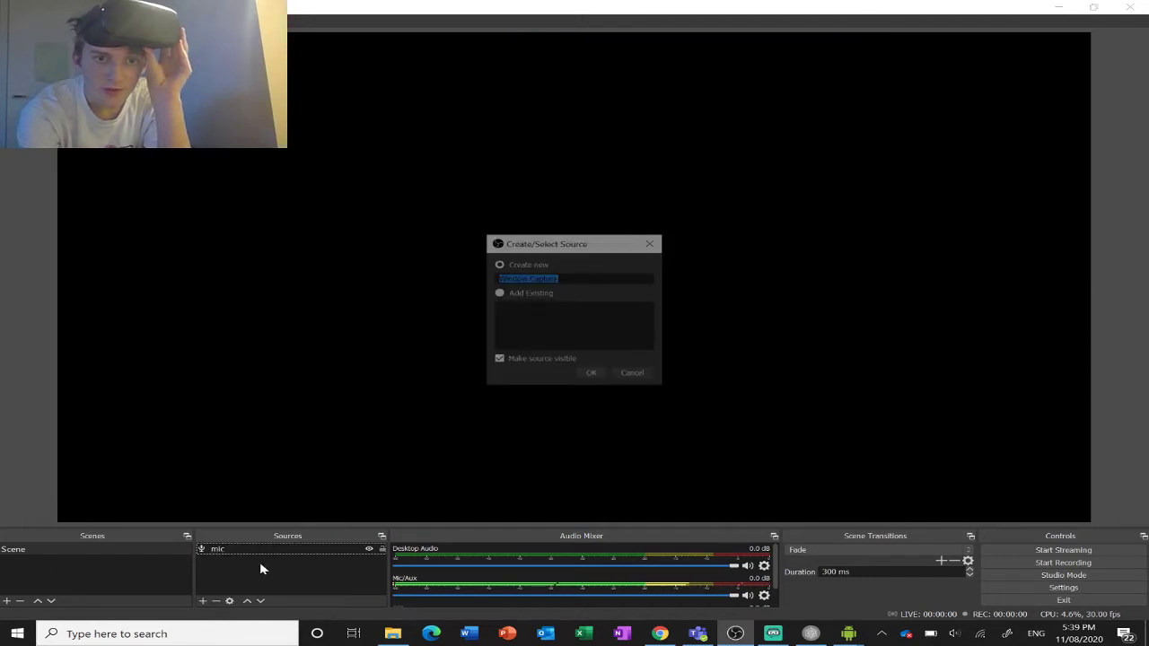
click(592, 373)
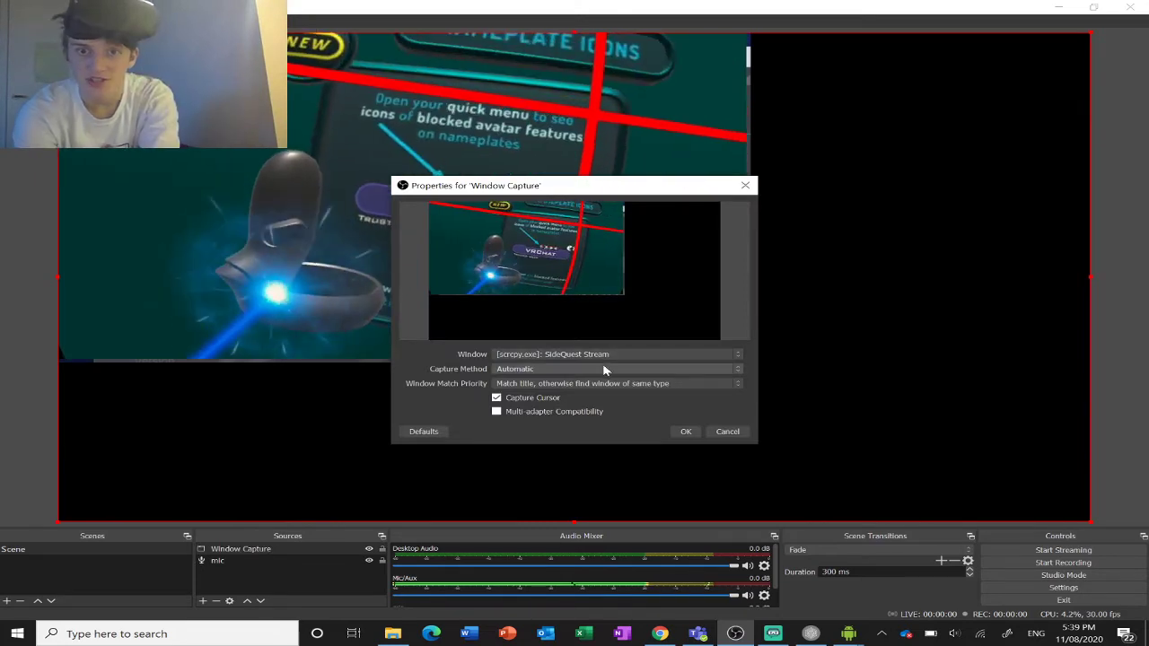
Set the Window Capture's window to [scrcpy.exe]: SideQuest Stream and apply it.
click(574, 354)
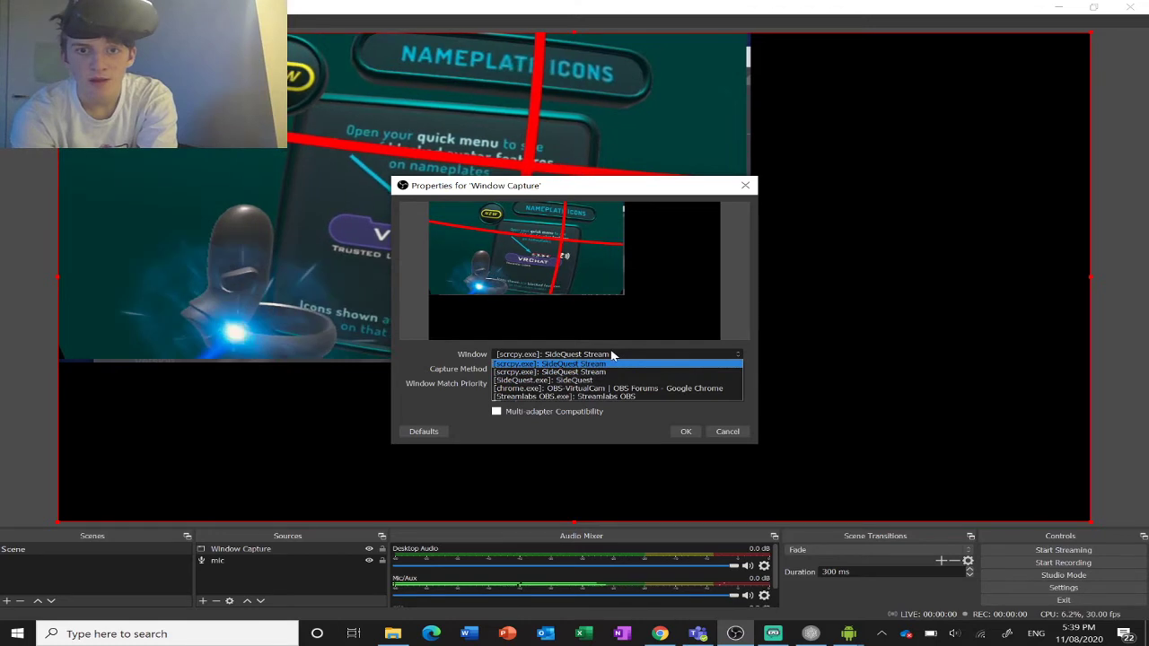
click(612, 355)
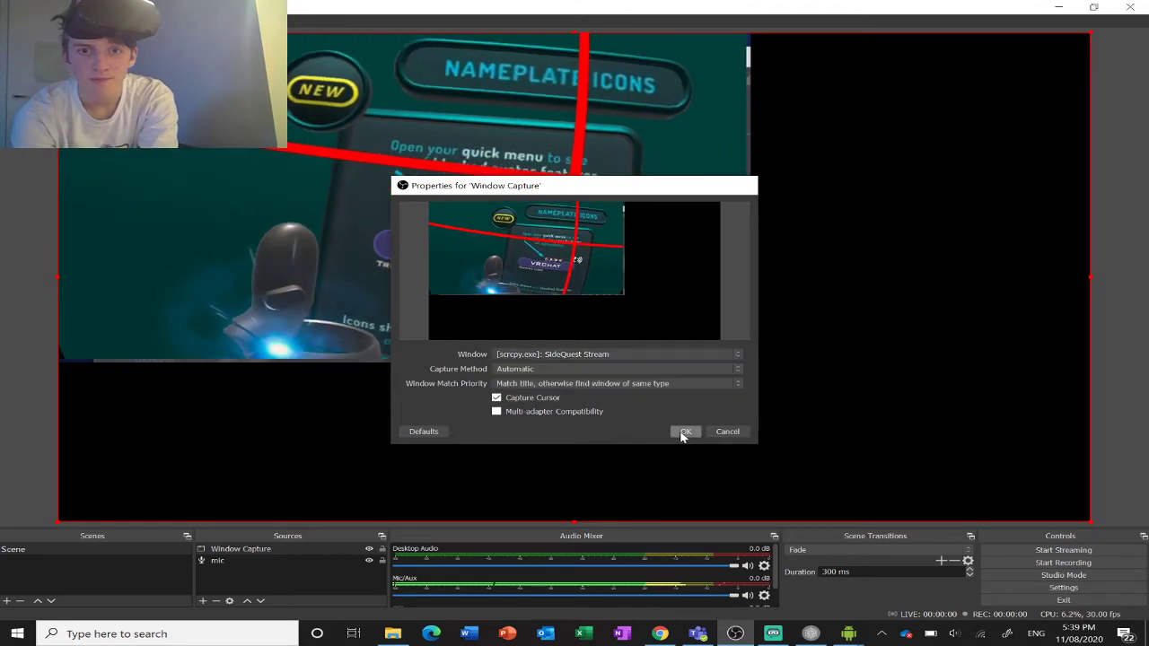
click(683, 432)
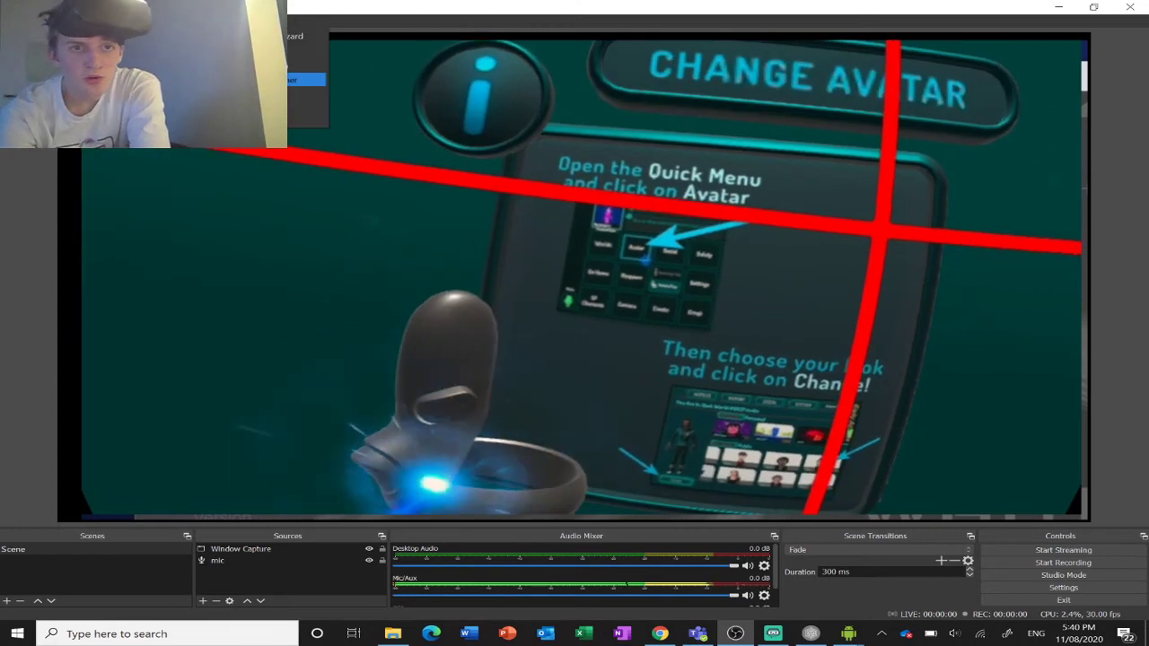
Restart the VirtualCam output with OBS-Camera as the target camera, then close the dialog.
click(305, 80)
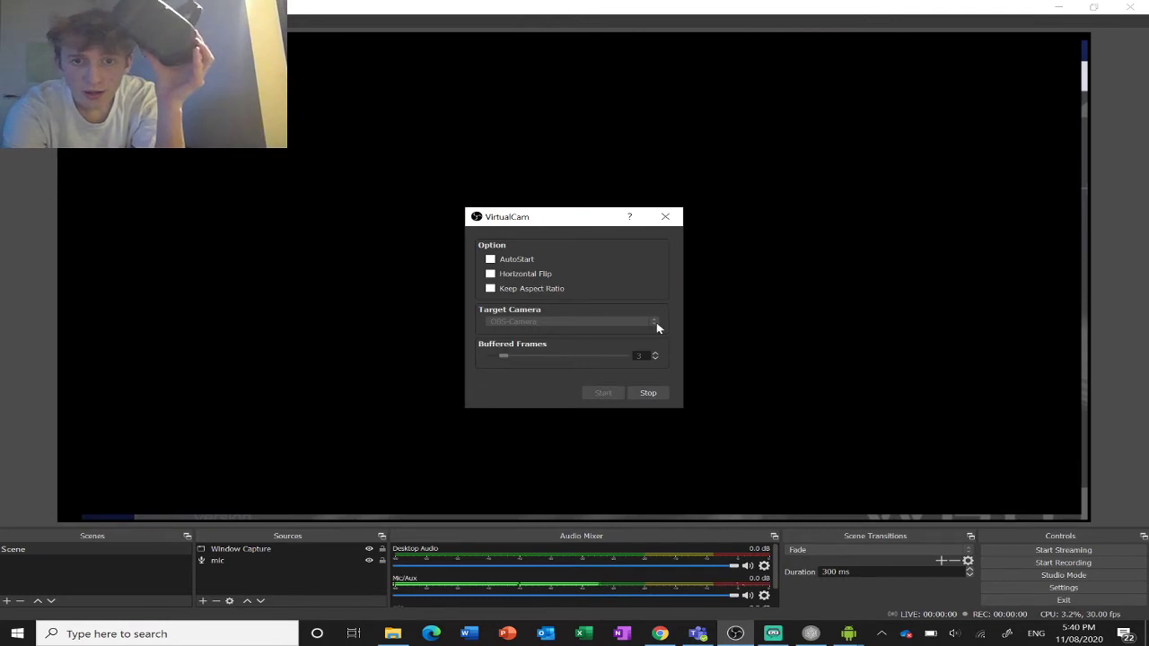
click(642, 394)
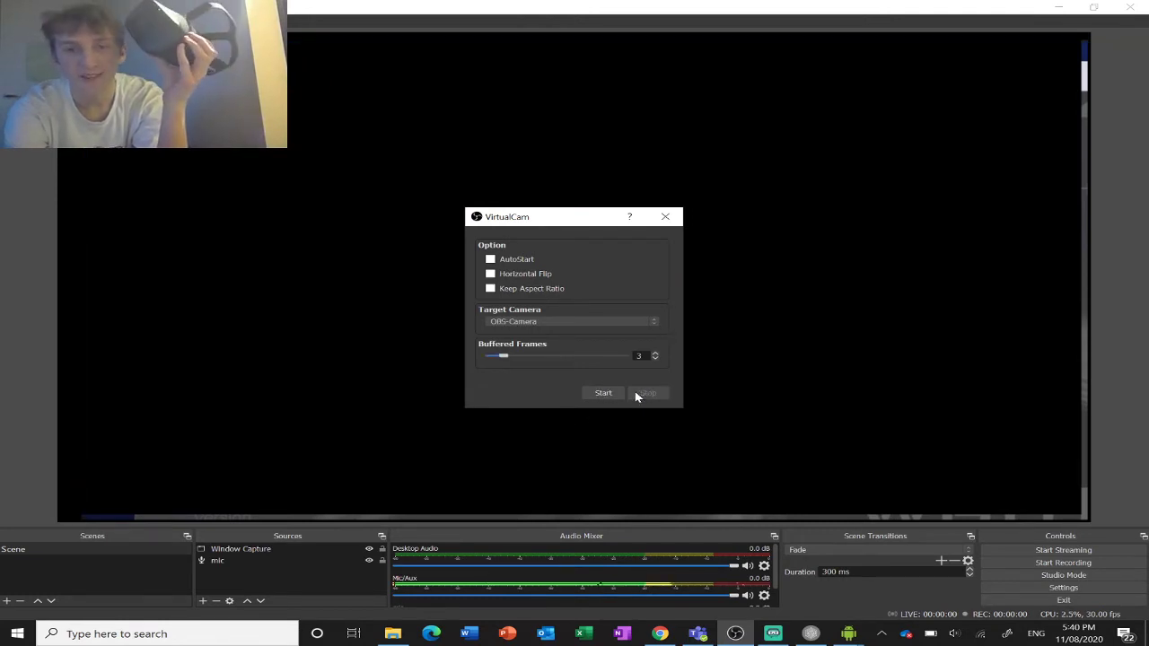
click(571, 323)
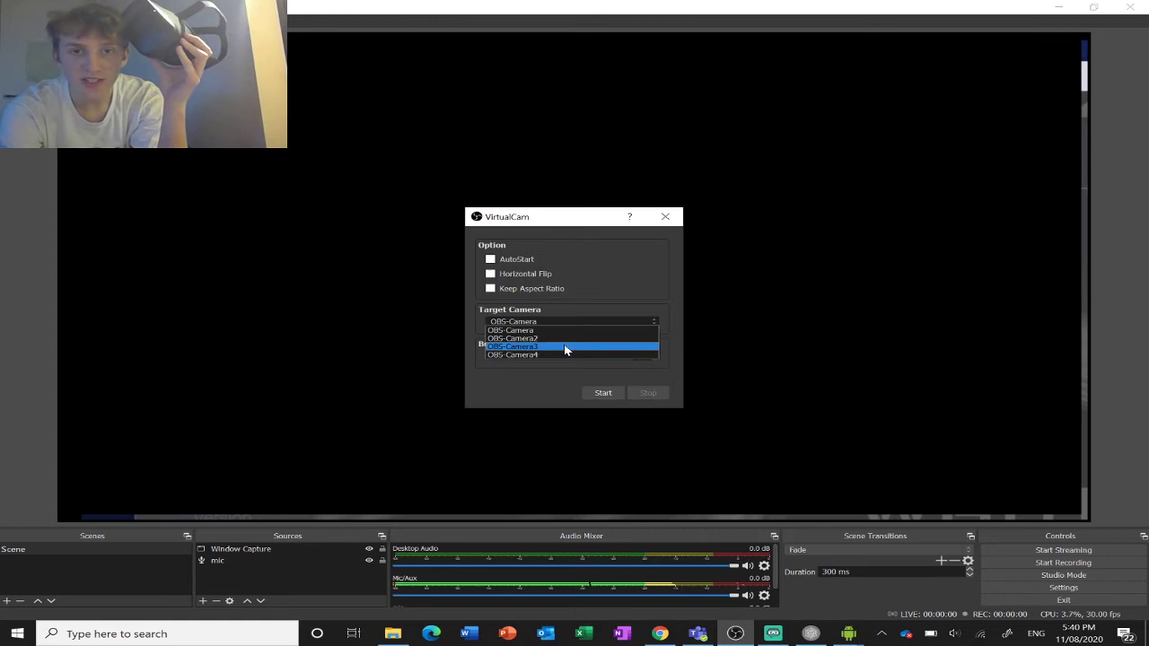
click(562, 336)
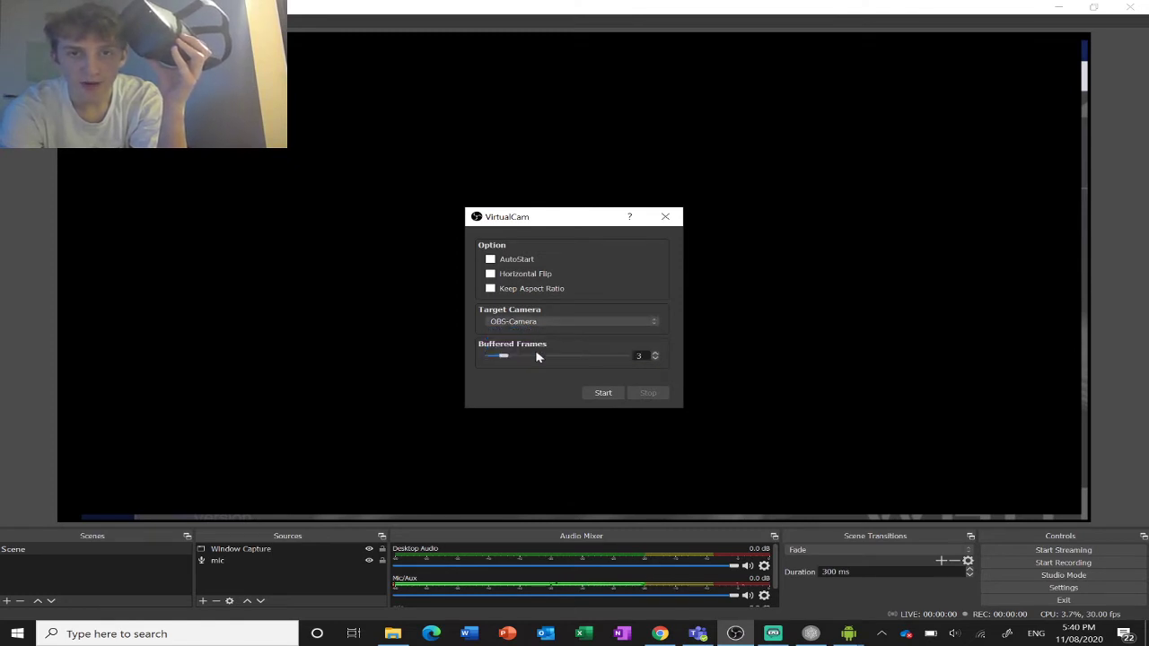
click(594, 394)
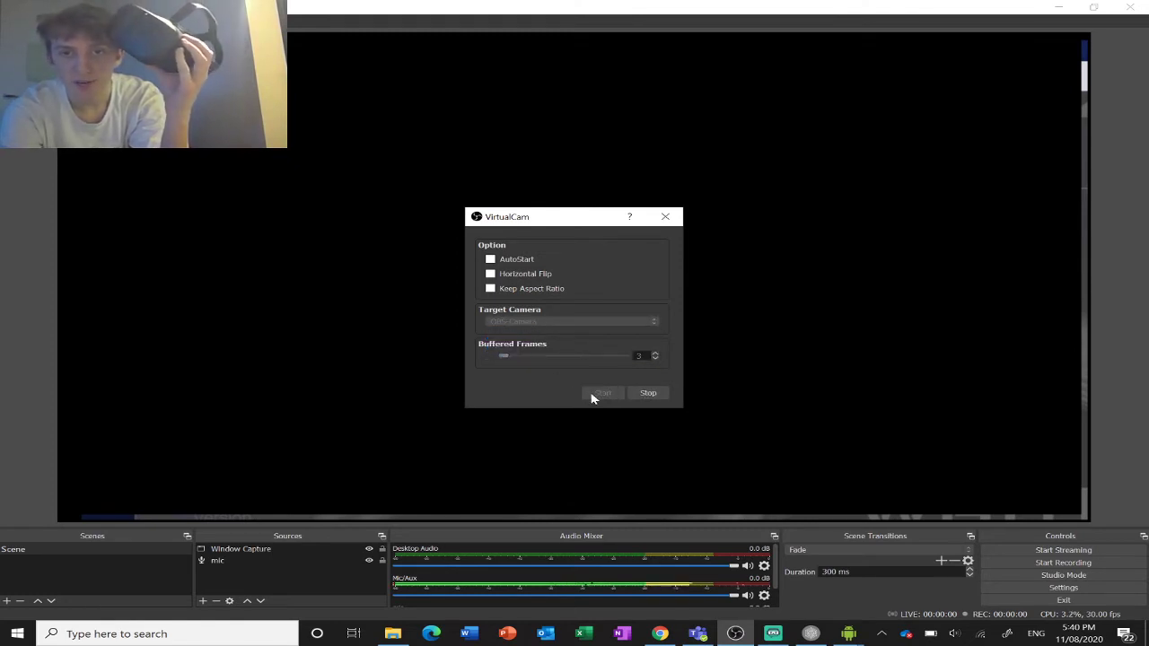
click(664, 216)
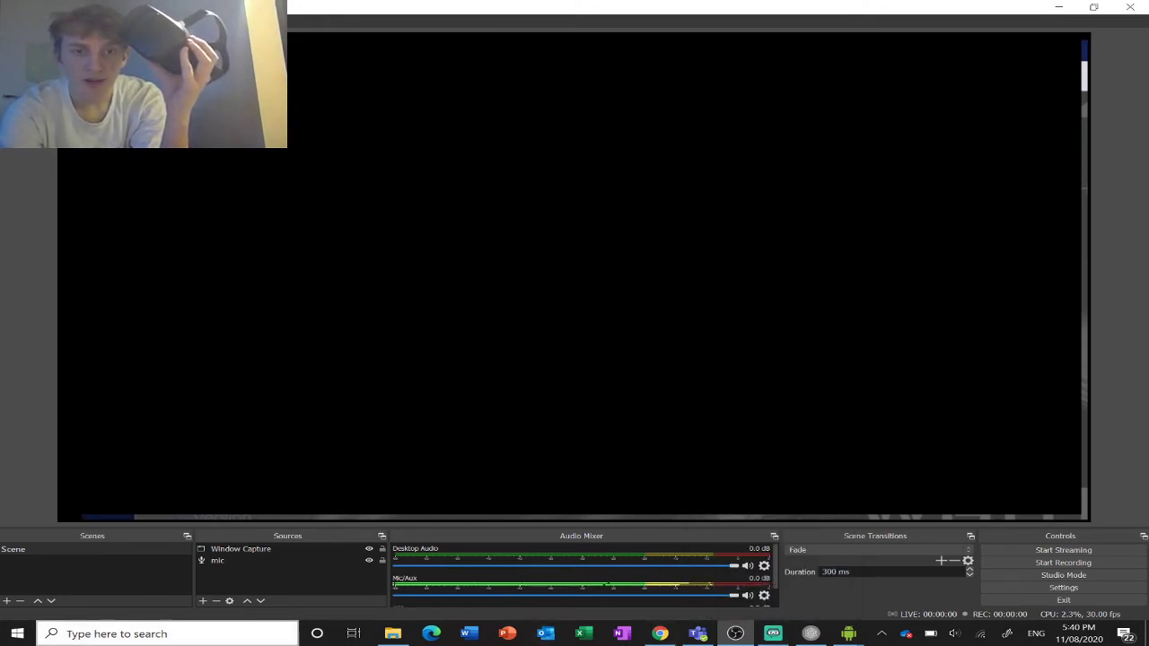
Search 'de' in Windows search and open Device Manager.
click(171, 634)
text(de)
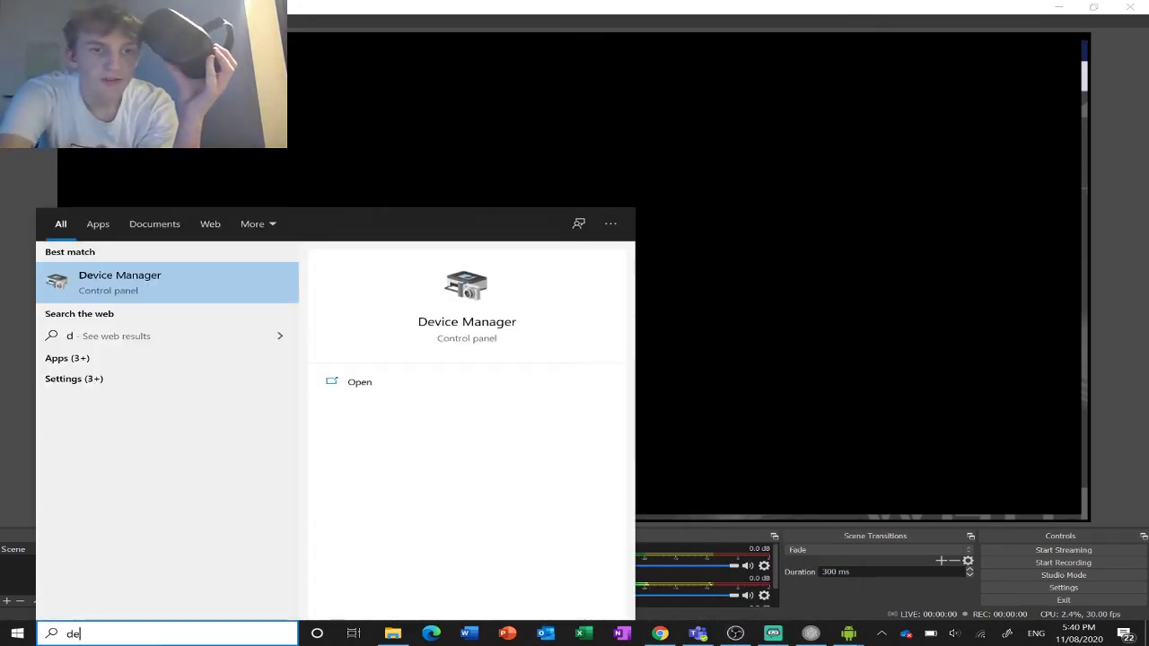
click(247, 283)
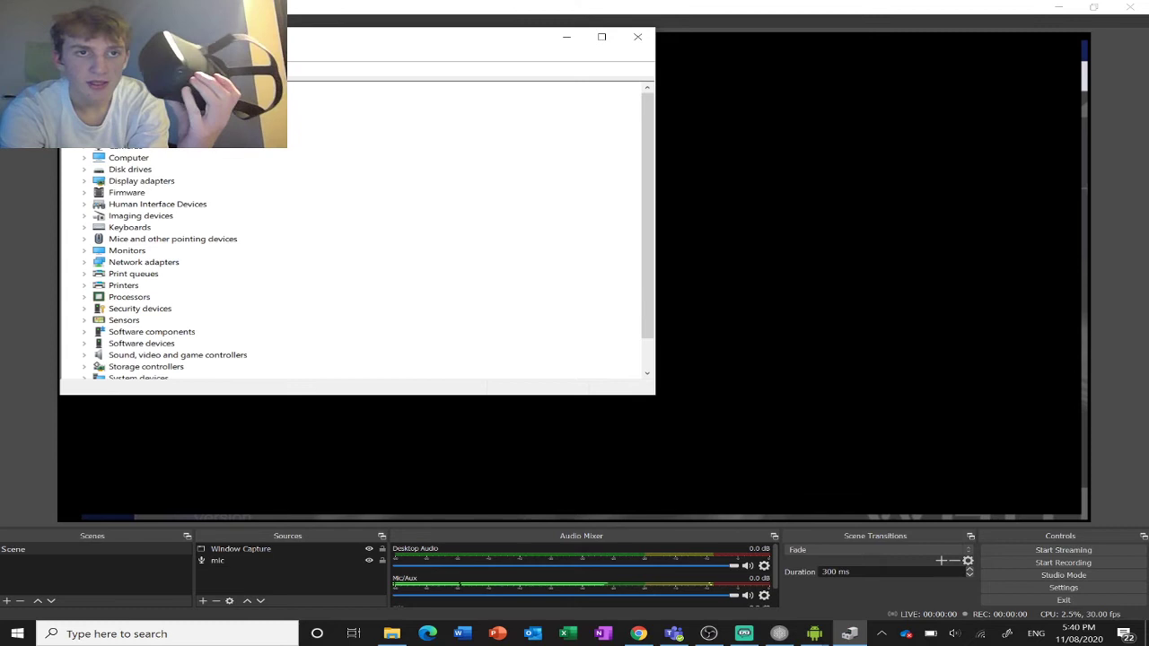
Disable the Intel(R) AVStream Camera 2500 under Cameras, confirming the warning.
click(87, 148)
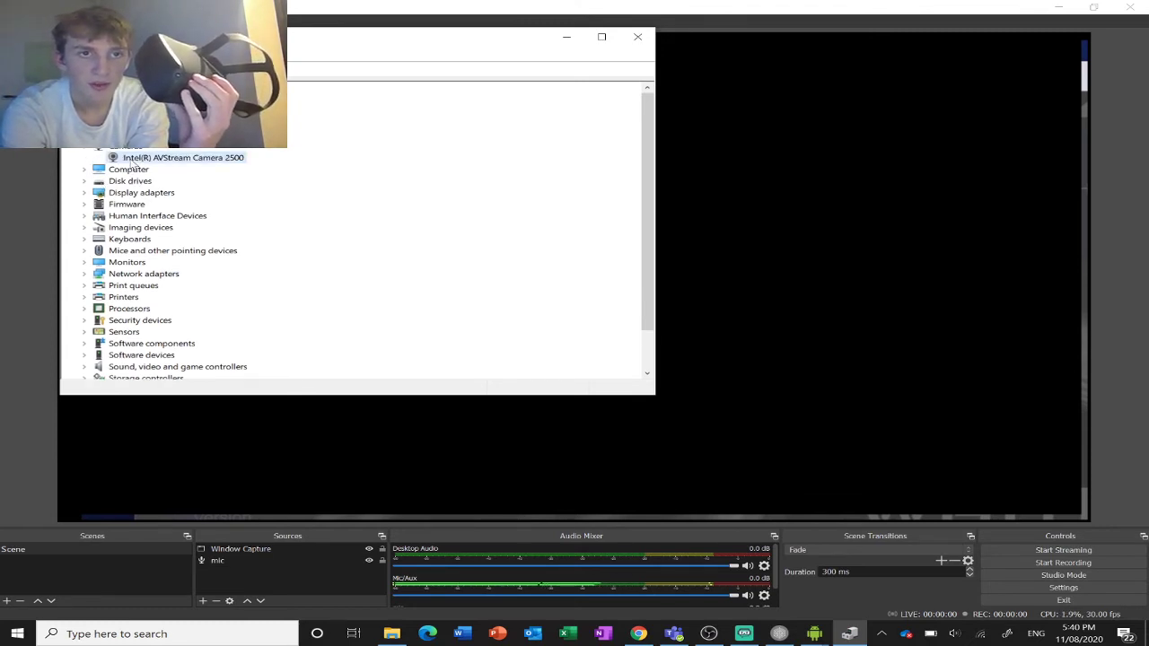
right_click(229, 162)
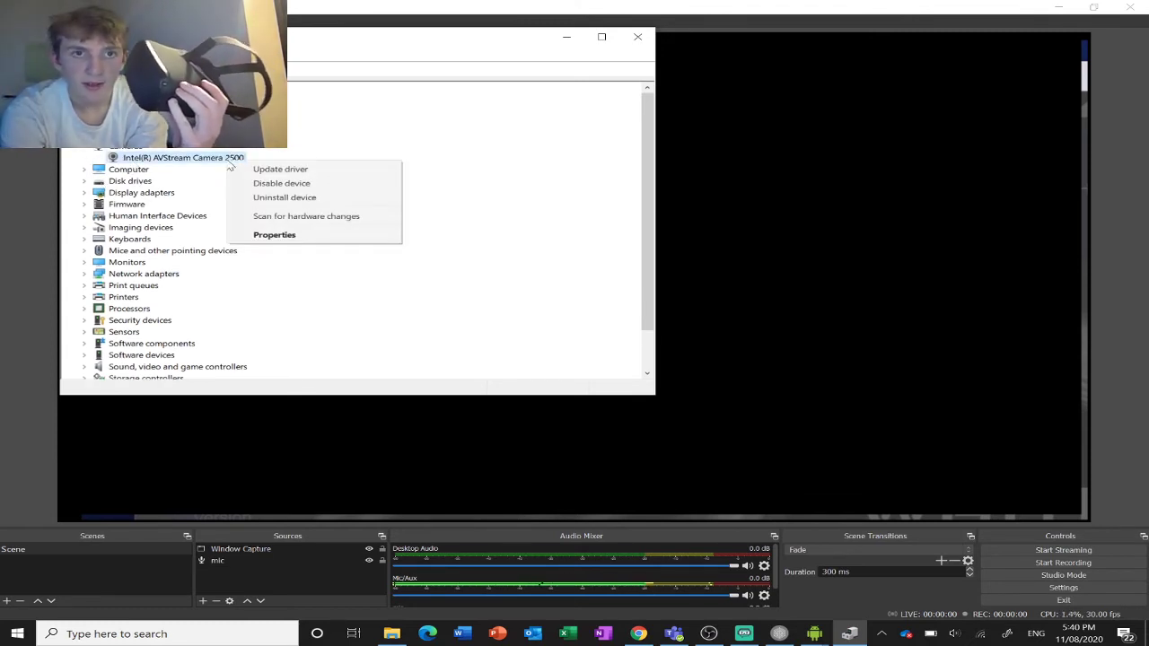
click(295, 184)
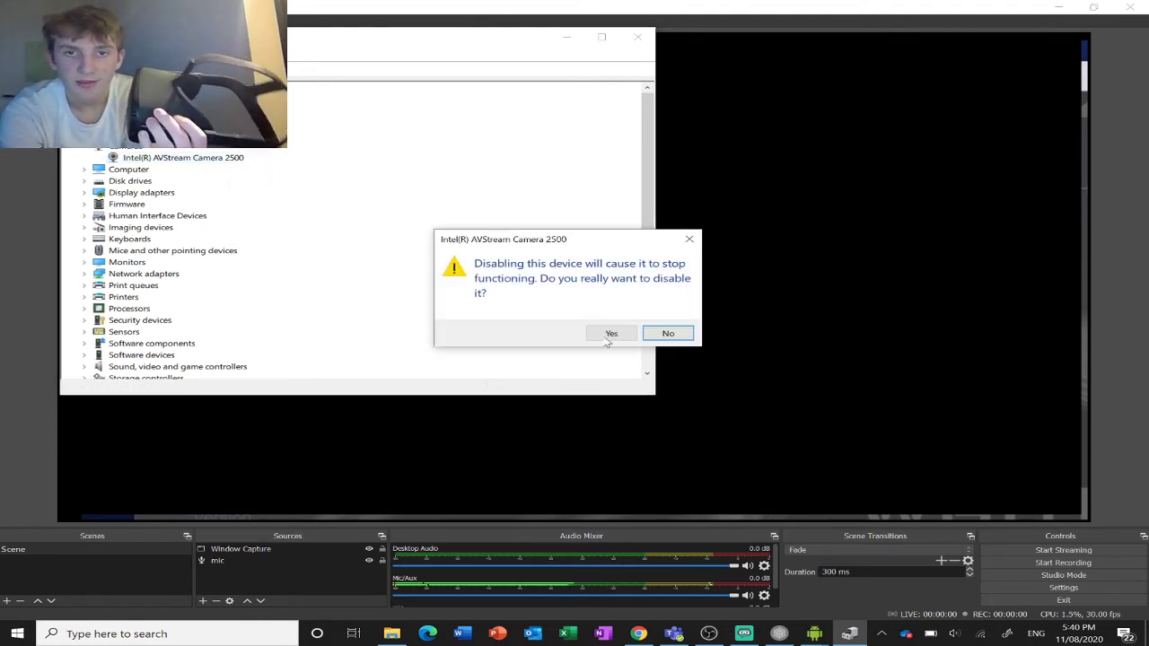
click(609, 334)
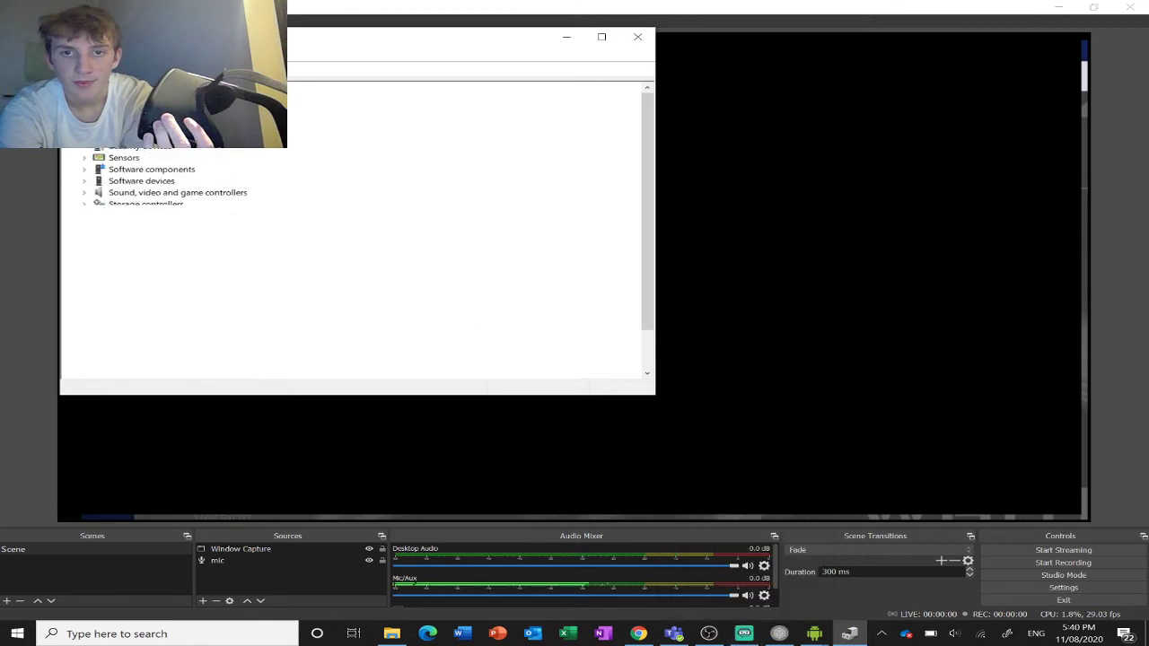
In a new Chrome tab, go to Settings > Site Settings > Camera.
click(653, 635)
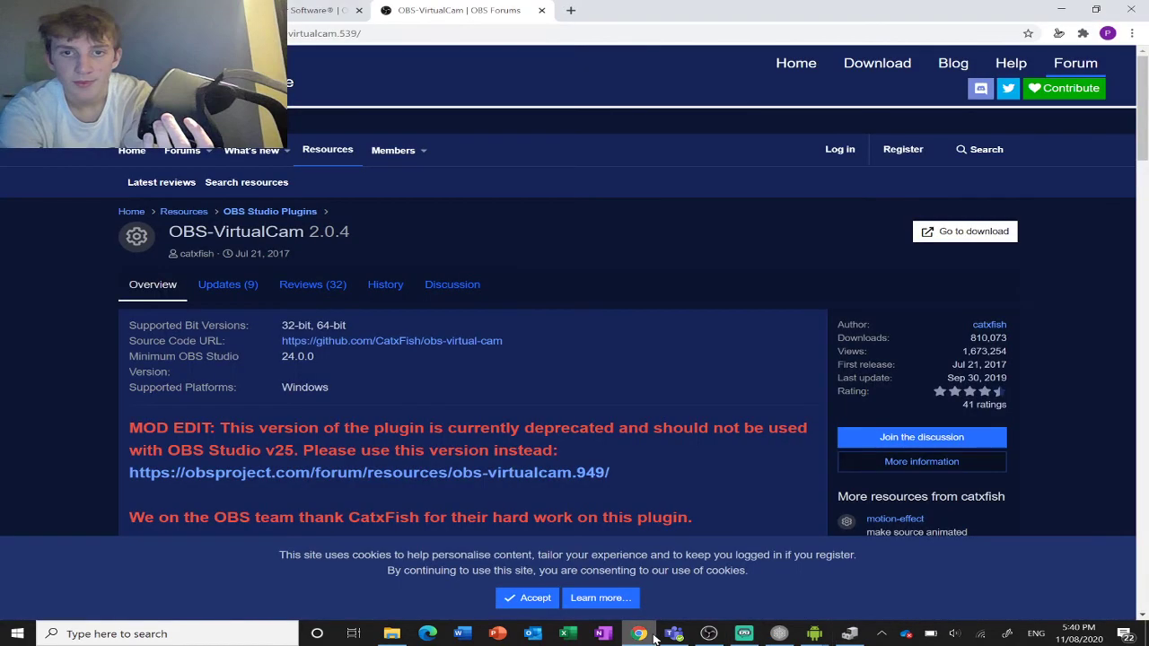
click(570, 10)
click(1133, 35)
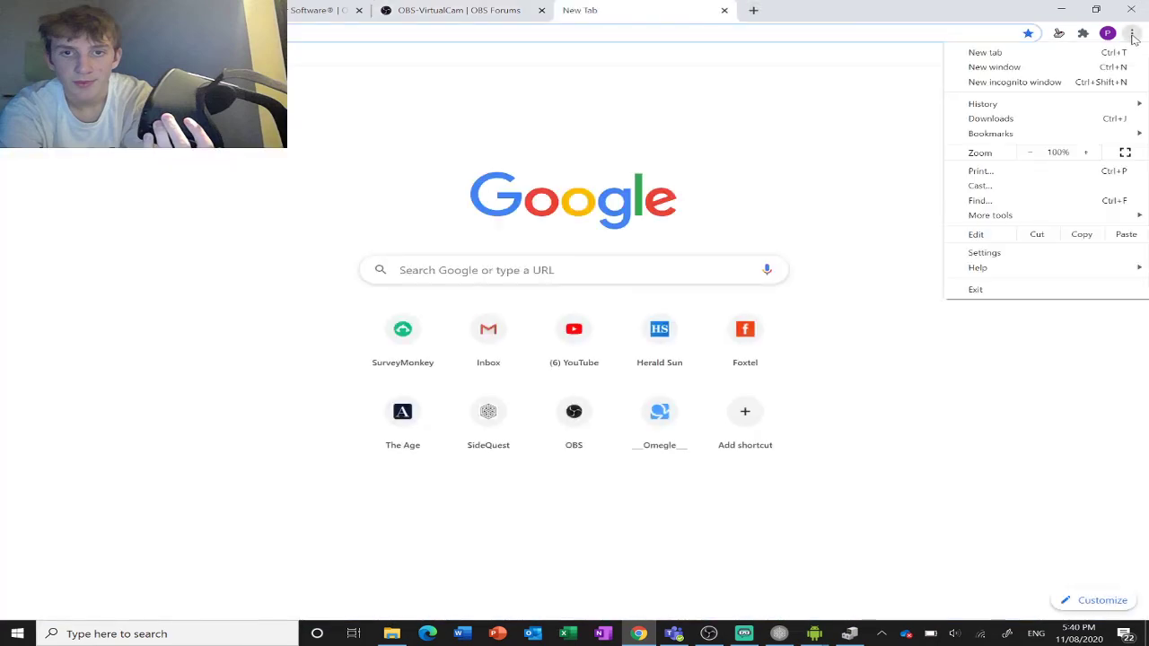
click(1014, 255)
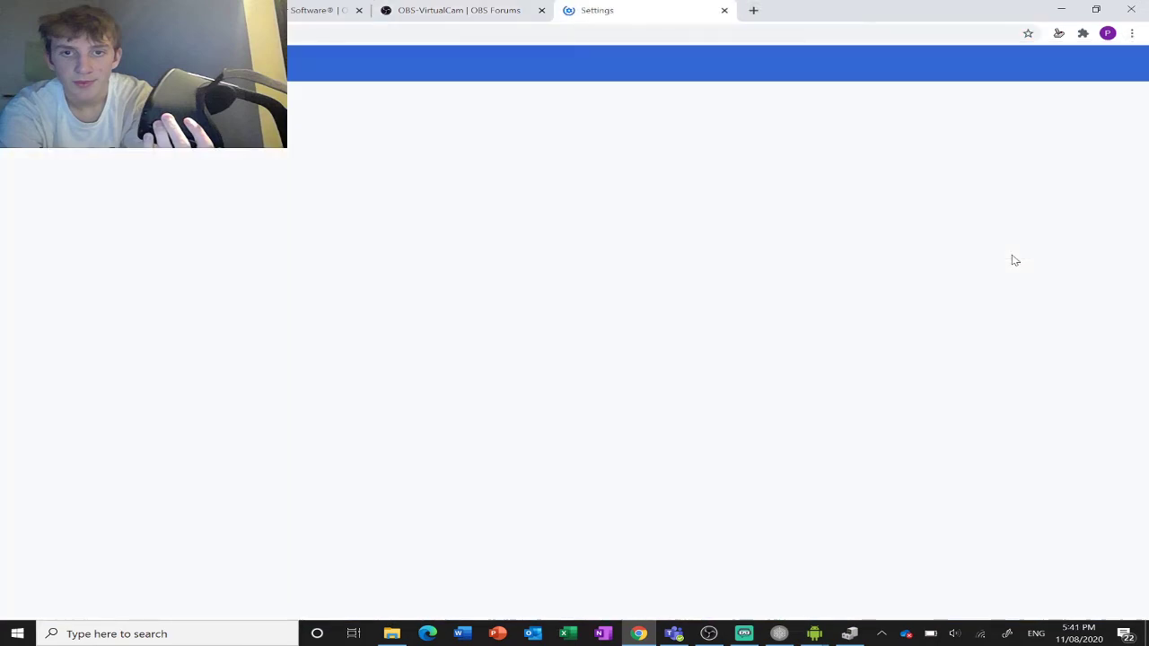
scroll(475, 477, down, 2)
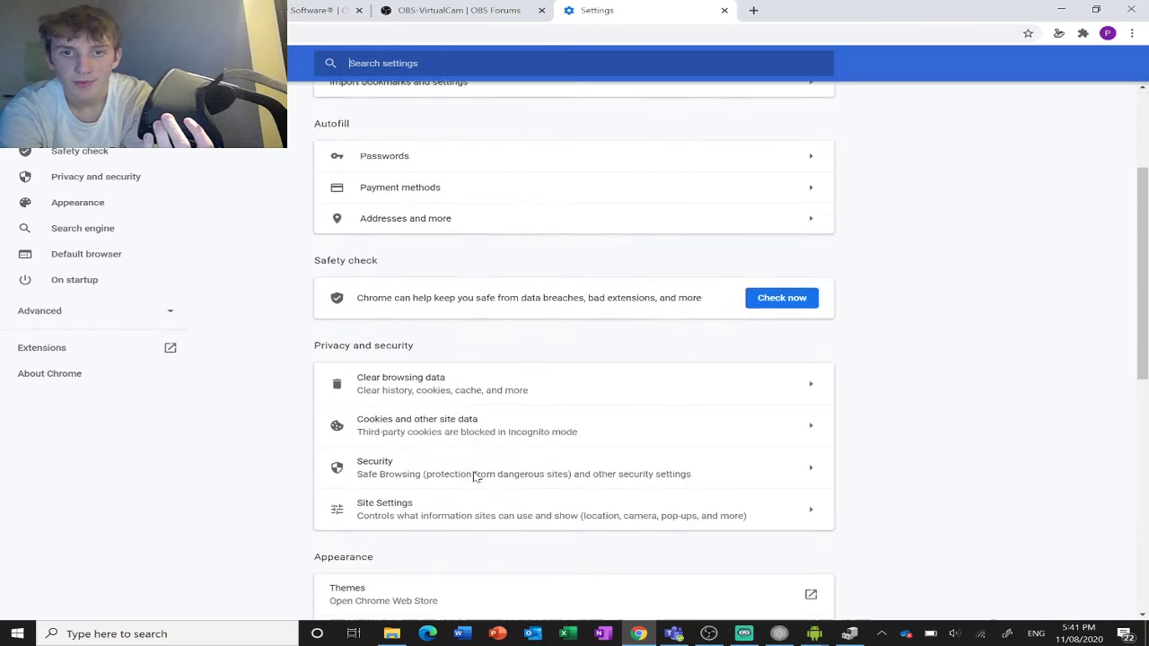
click(392, 491)
scroll(548, 487, down, 1)
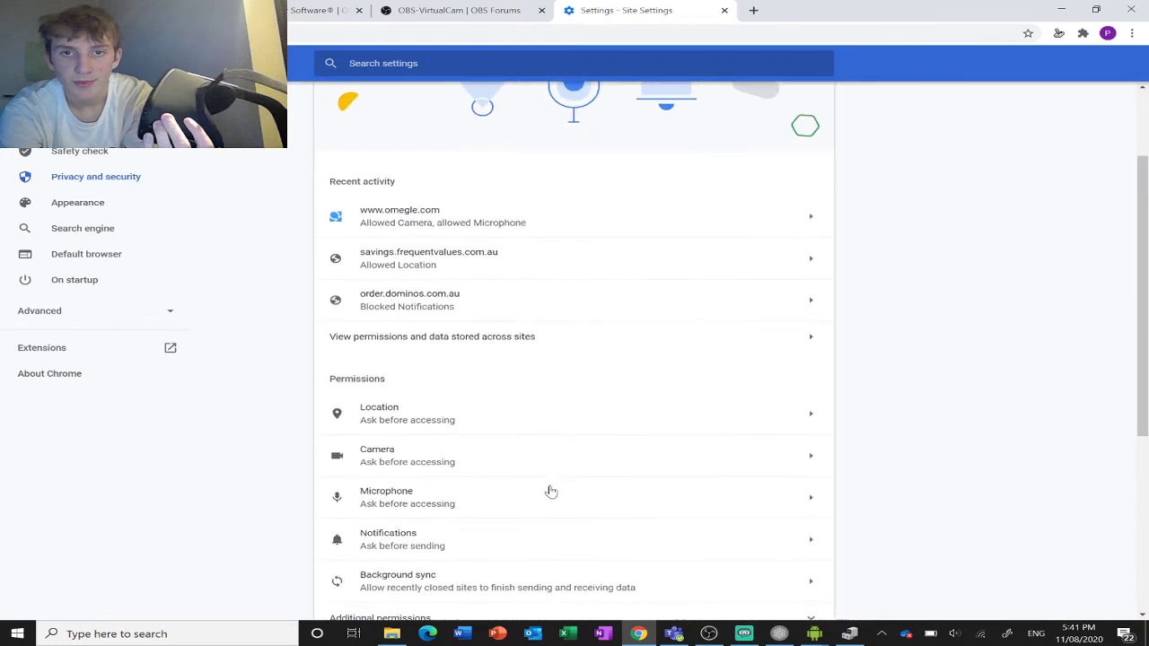
click(412, 461)
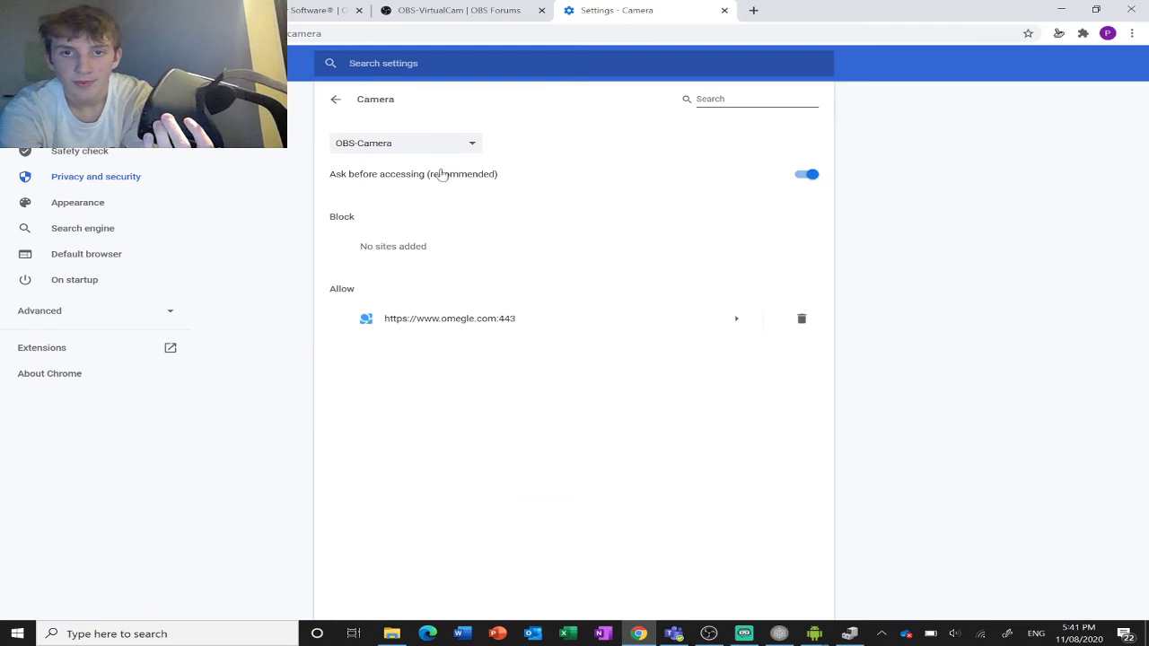
Choose OBS-Camera as the browser's camera and return to Site Settings.
click(461, 145)
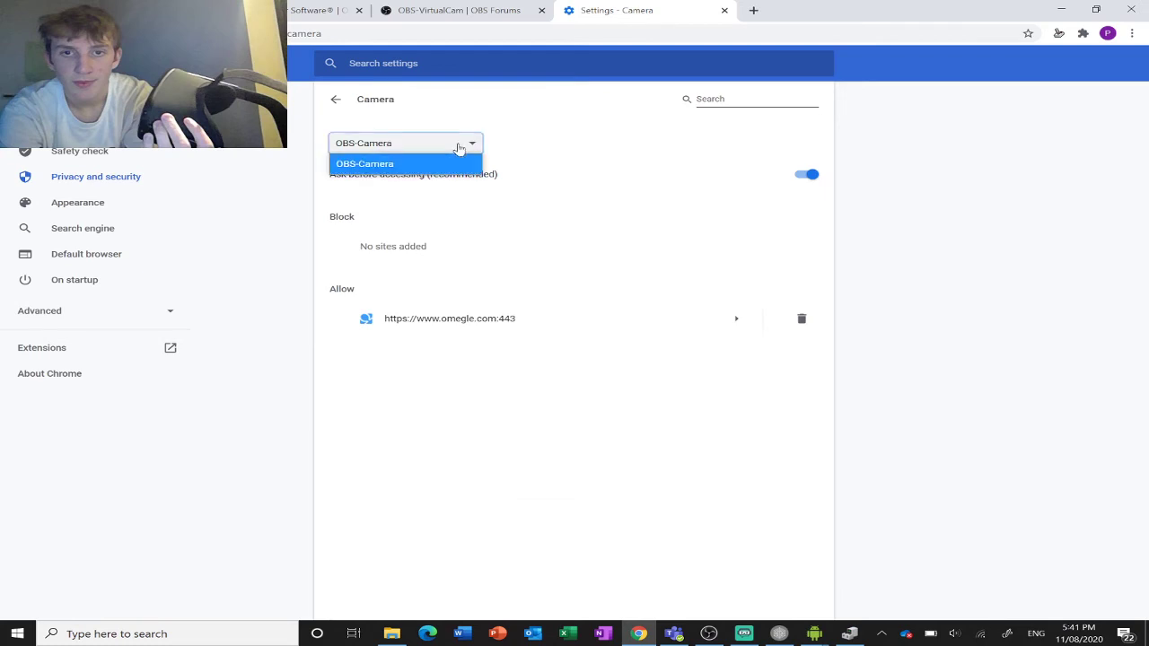
click(352, 166)
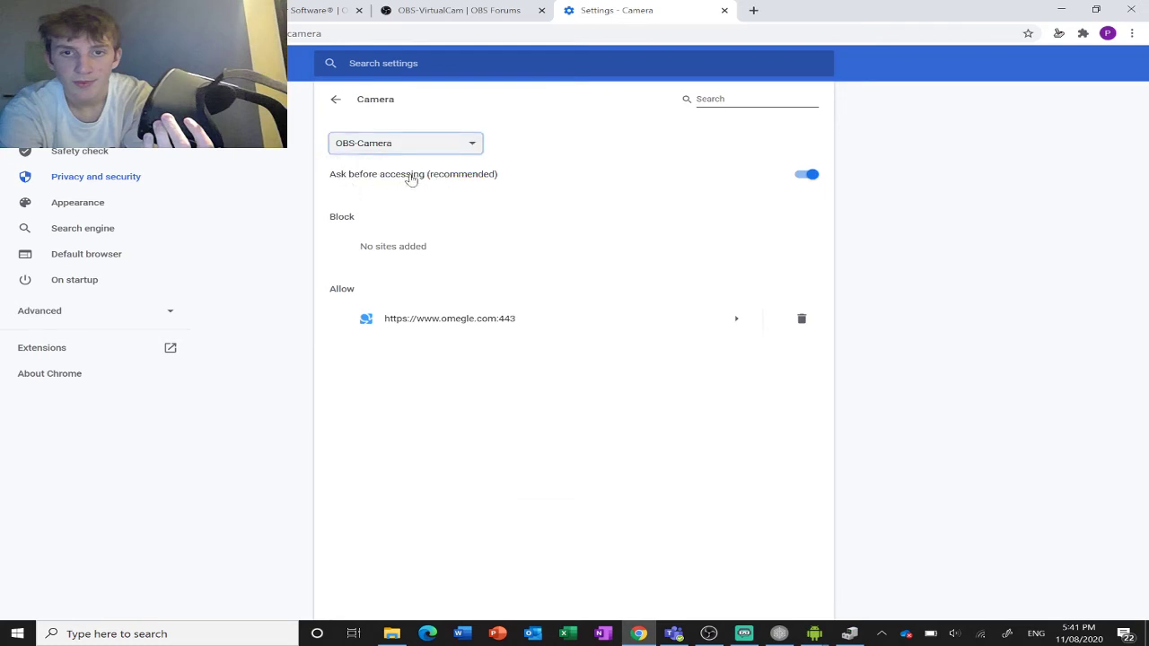
click(446, 149)
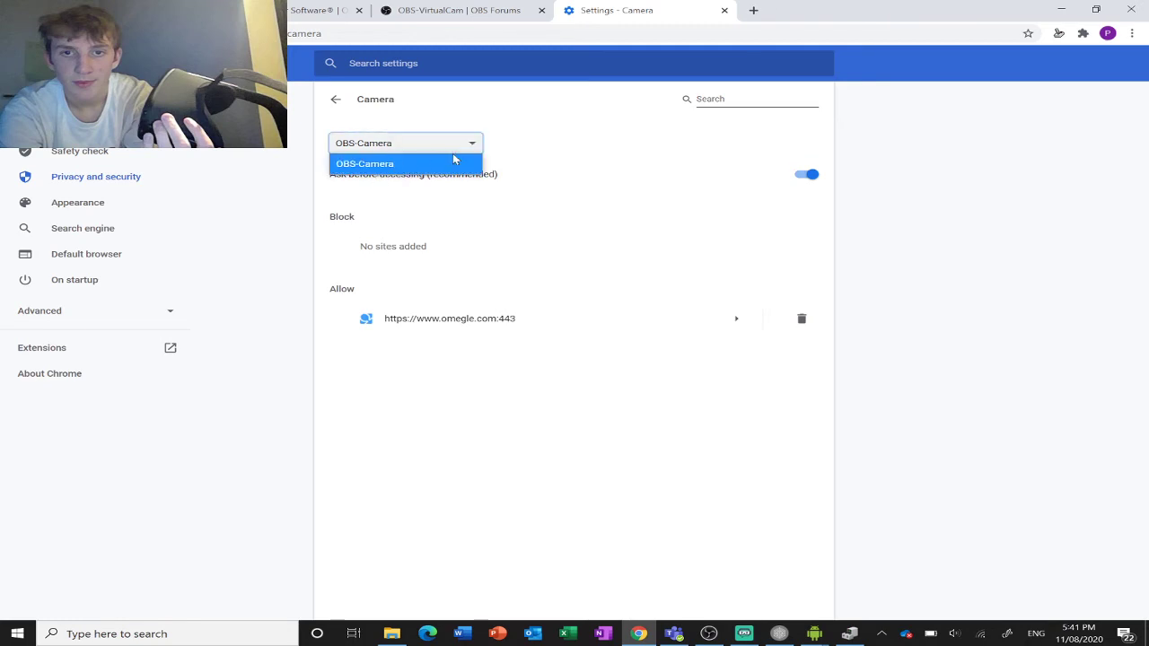
click(366, 167)
click(336, 101)
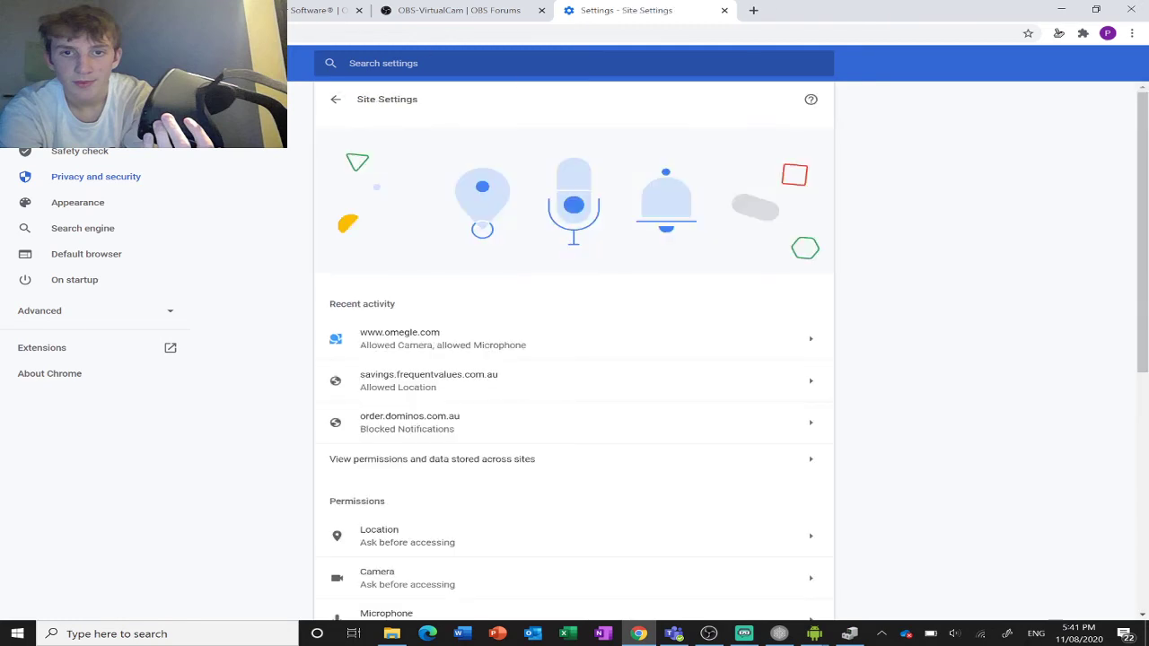
Load omegle.com, start a Video chat showing the VR camera feed, then close the tab and confirm Leave.
key(ctrl+l)
text(om)
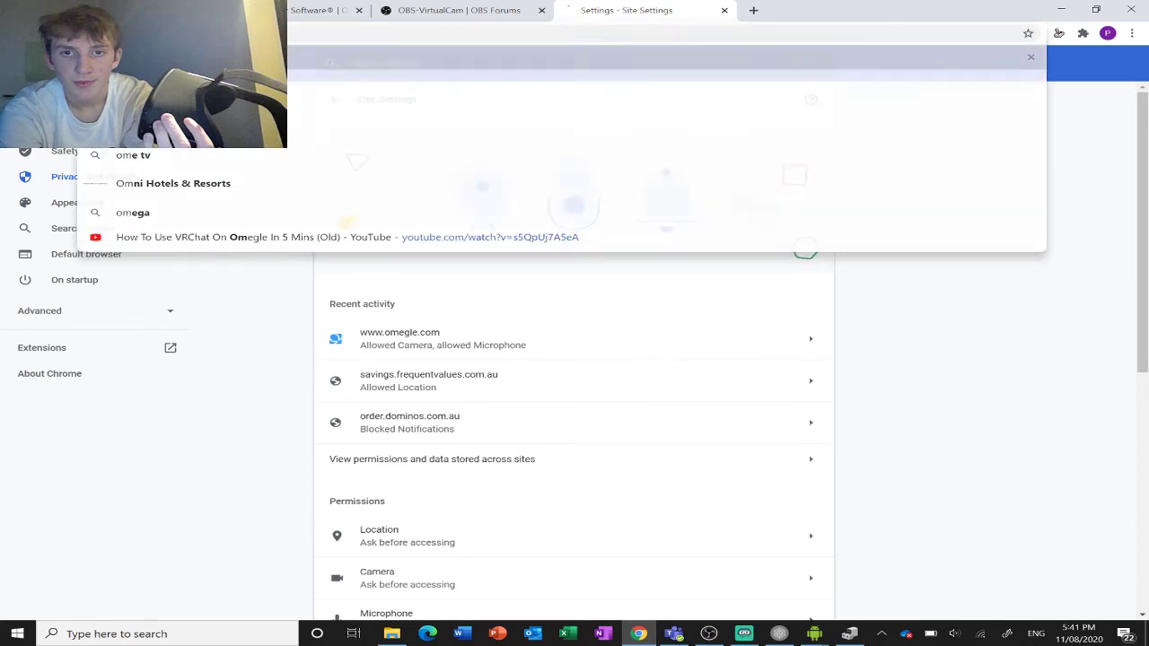
key(Return)
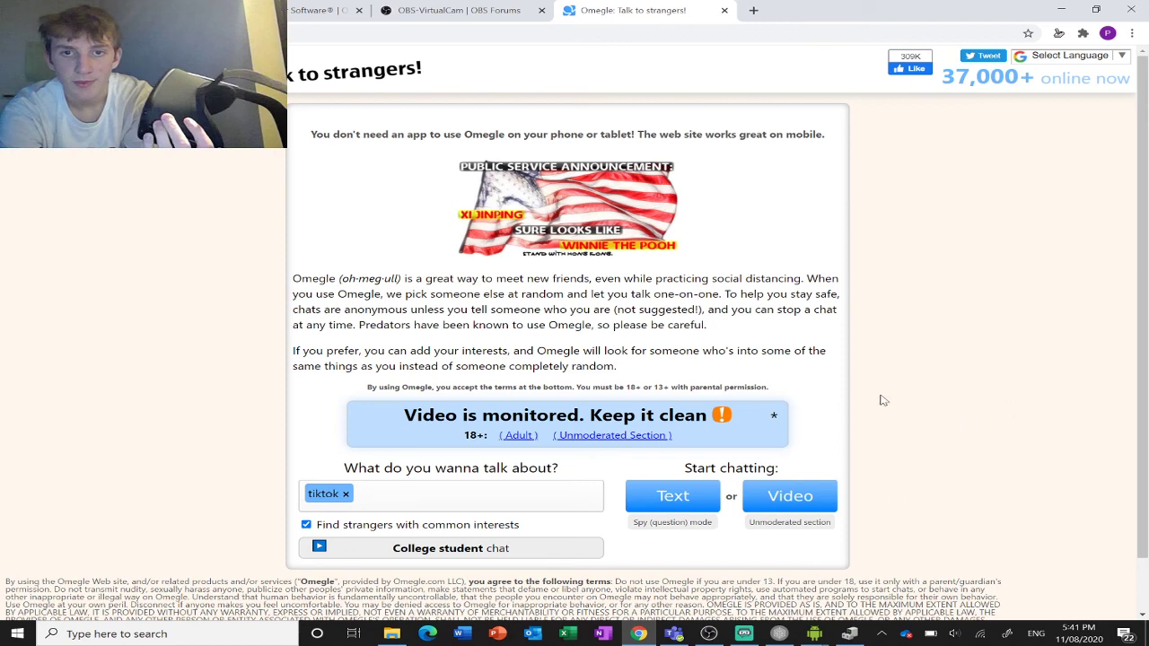
click(795, 500)
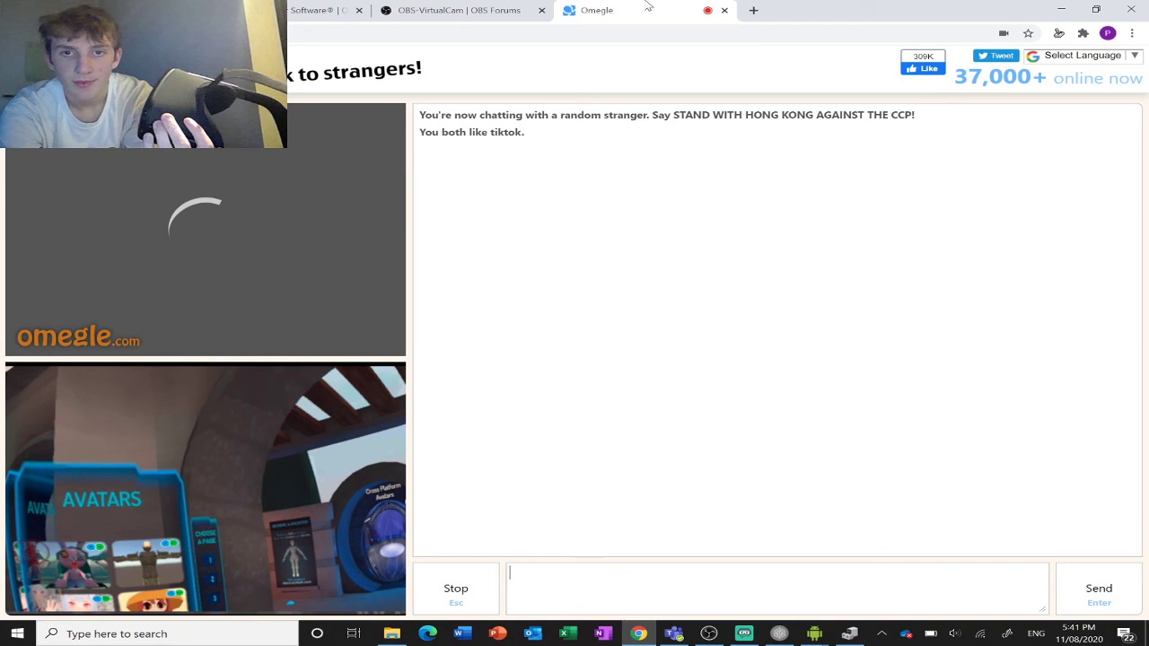
click(724, 10)
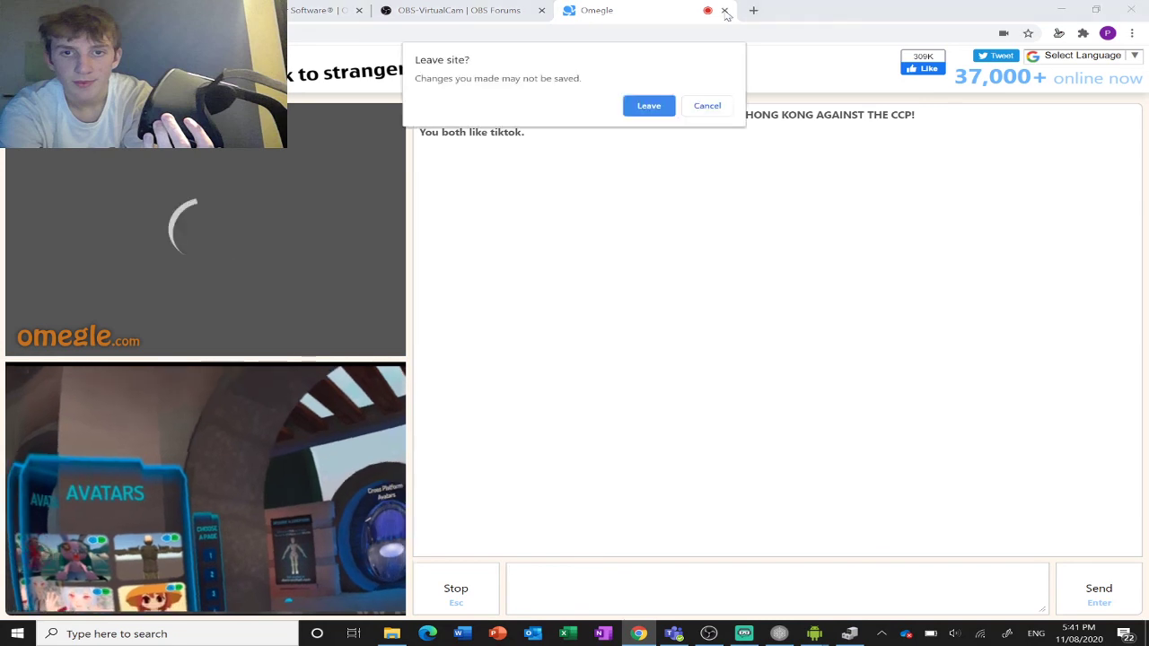
click(633, 112)
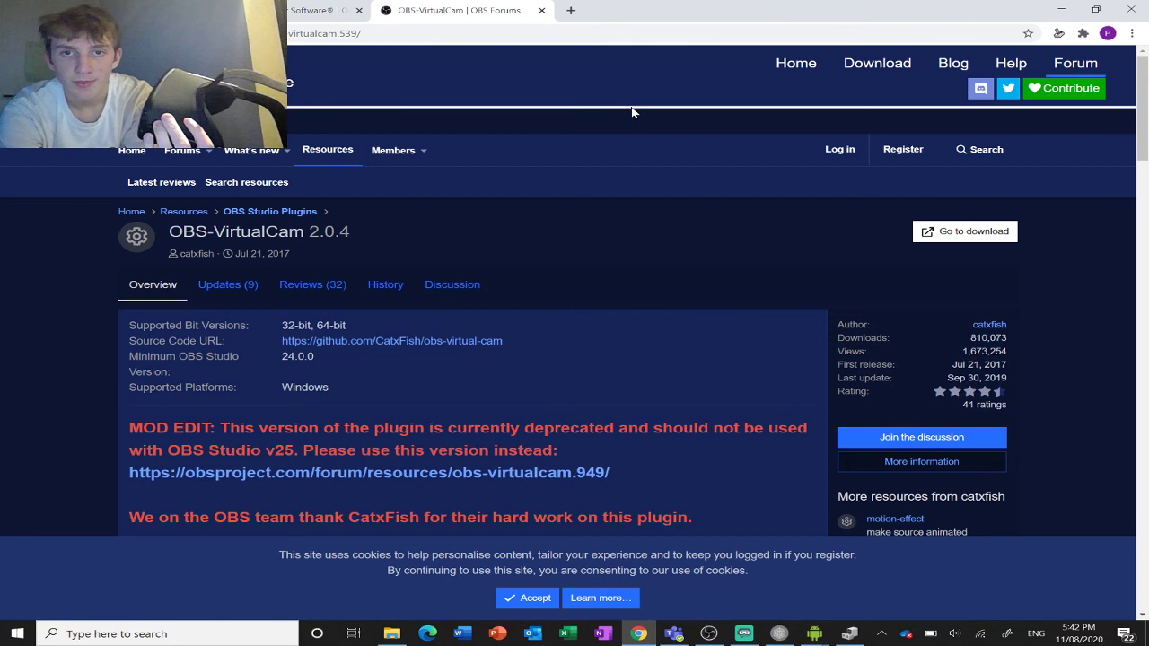
Bring the Streamlabs OBS window back on screen from the taskbar.
click(744, 633)
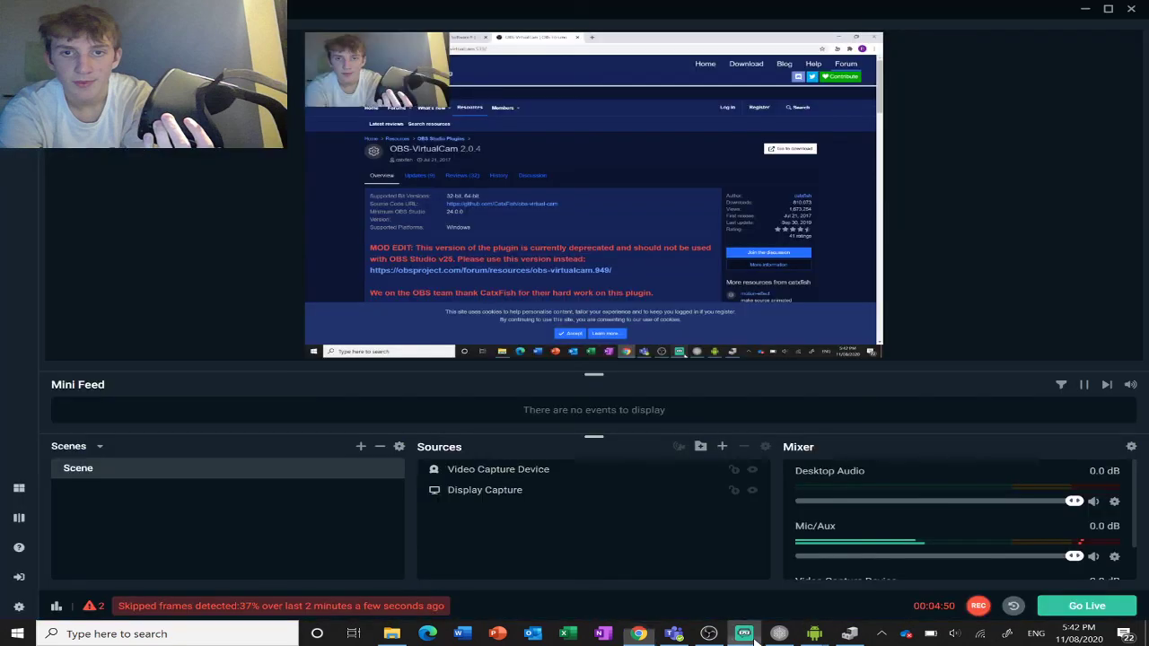